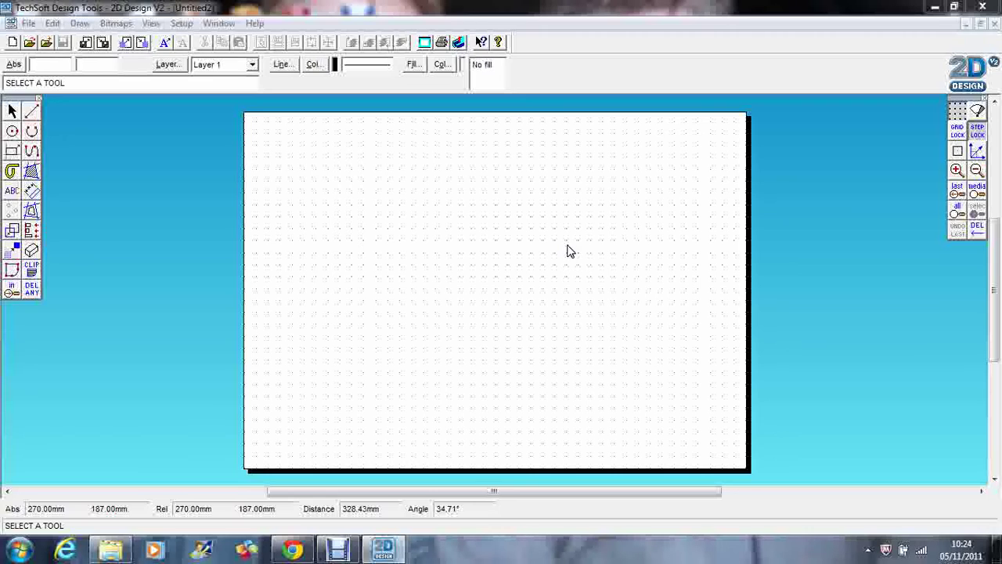
Draw a horizontal rectangle 230 mm by 140 mm with Grid Lock on, and toggle the grid display off and back on.
{"action": "left_click", "coordinate": [956, 131]}
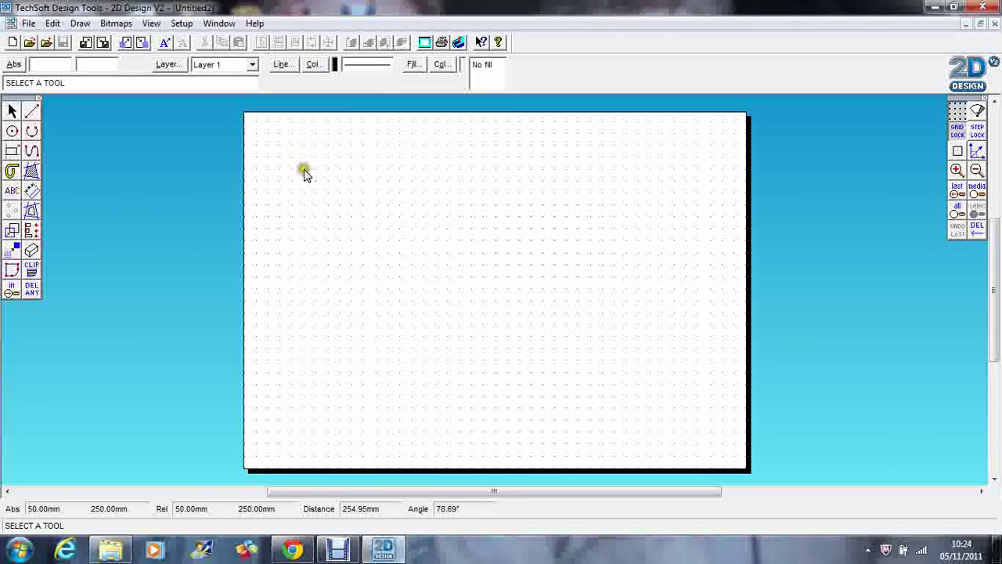
{"action": "left_click", "coordinate": [12, 153]}
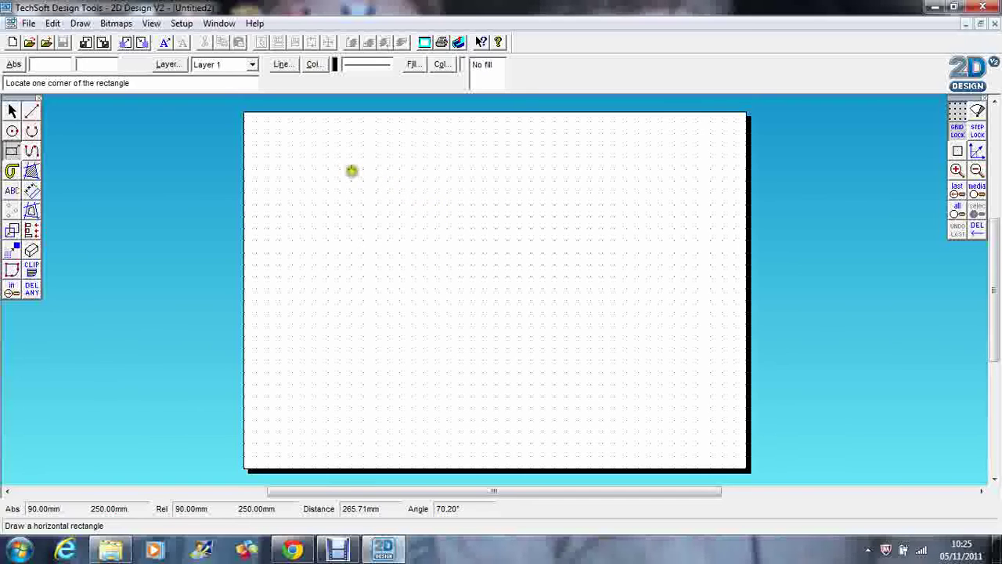
{"action": "left_click", "coordinate": [340, 169]}
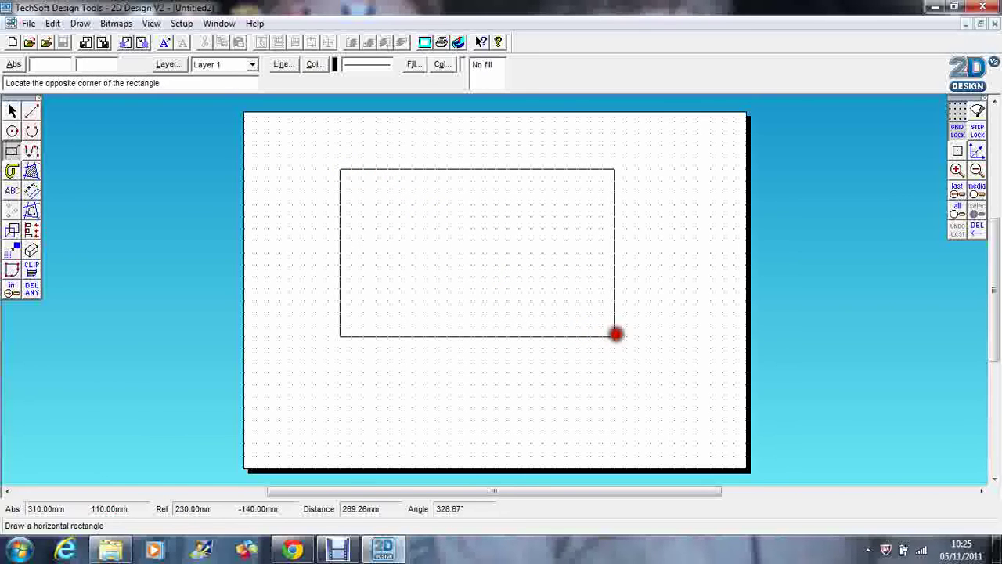
{"action": "left_click", "coordinate": [616, 334]}
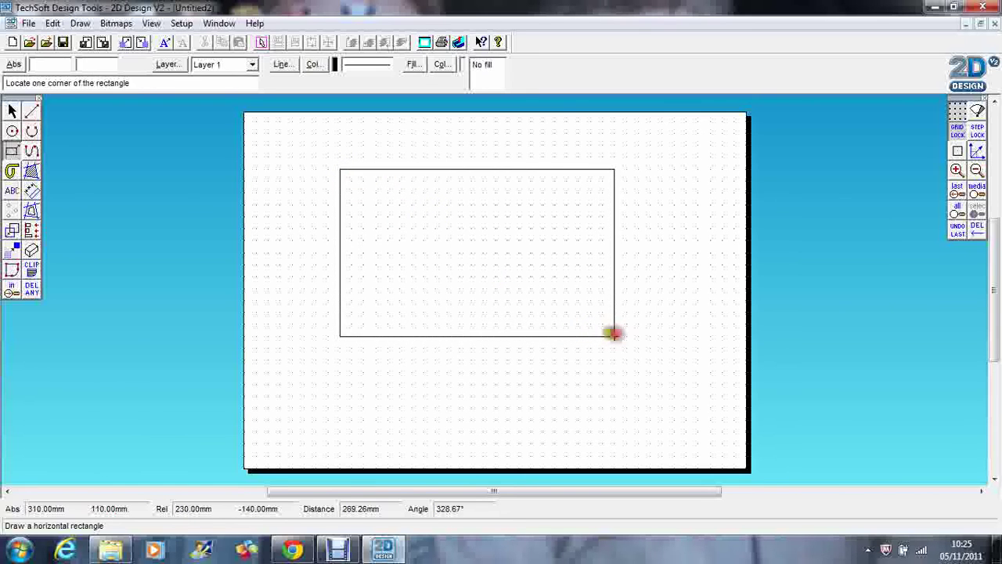
{"action": "left_click", "coordinate": [961, 117]}
{"action": "left_click", "coordinate": [958, 113]}
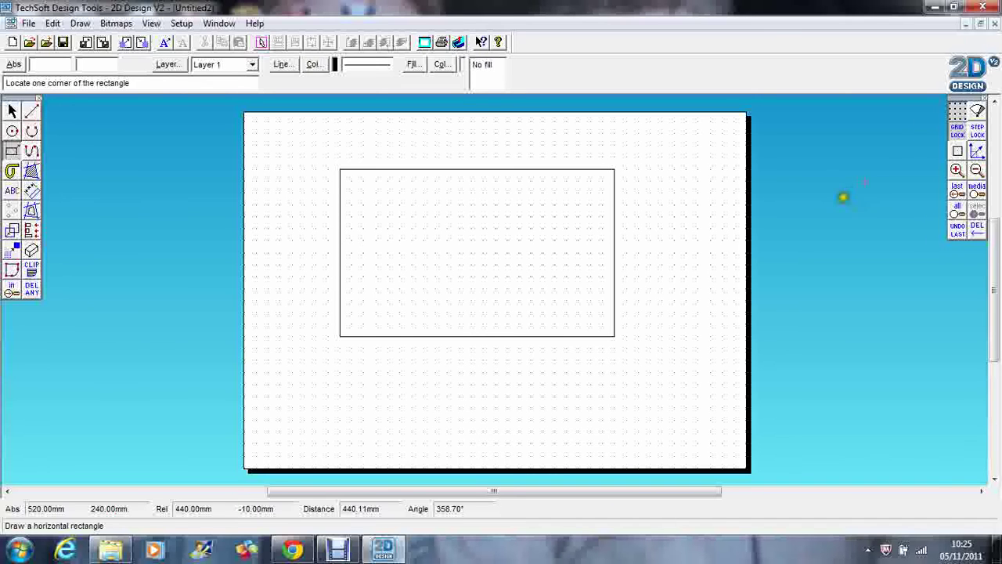
Draw a small rectangle with Step Lock on, inside the upper middle of the large rectangle, starting at X 178 mm, Y 218 mm.
{"action": "left_click", "coordinate": [977, 132]}
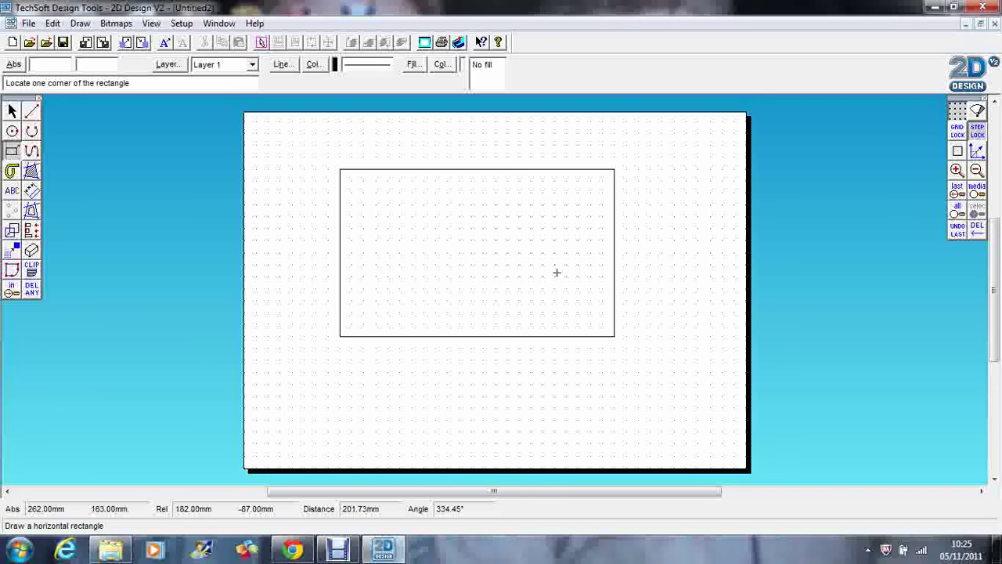
{"action": "left_click", "coordinate": [957, 170]}
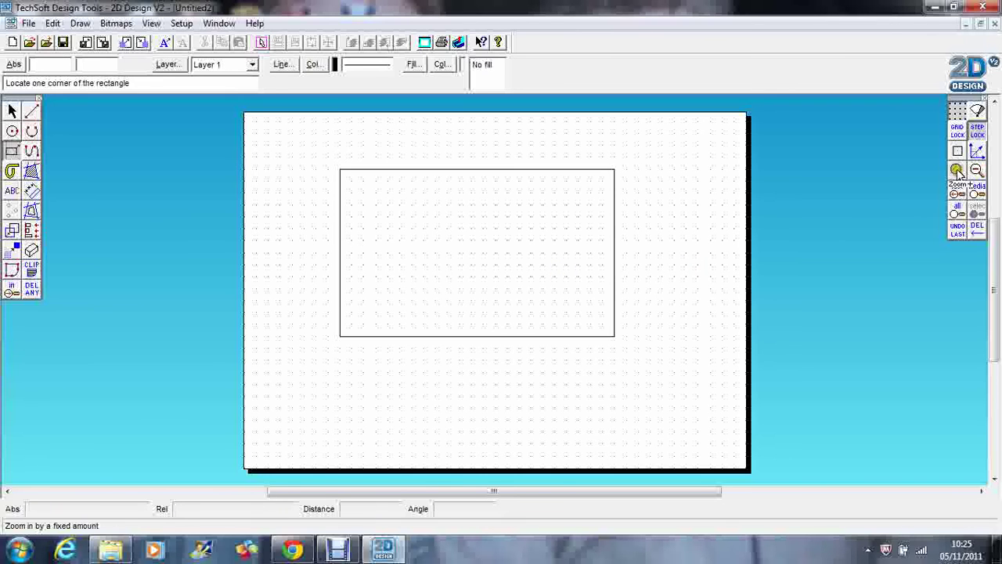
{"action": "left_click", "coordinate": [957, 170]}
{"action": "left_click", "coordinate": [958, 170]}
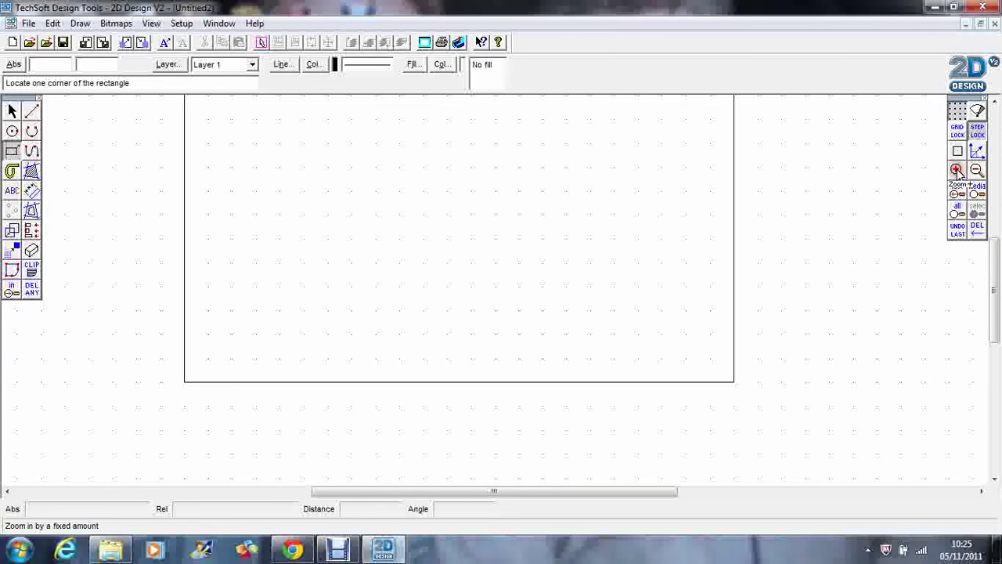
{"action": "left_click_drag", "start_coordinate": [995, 270], "coordinate": [995, 235]}
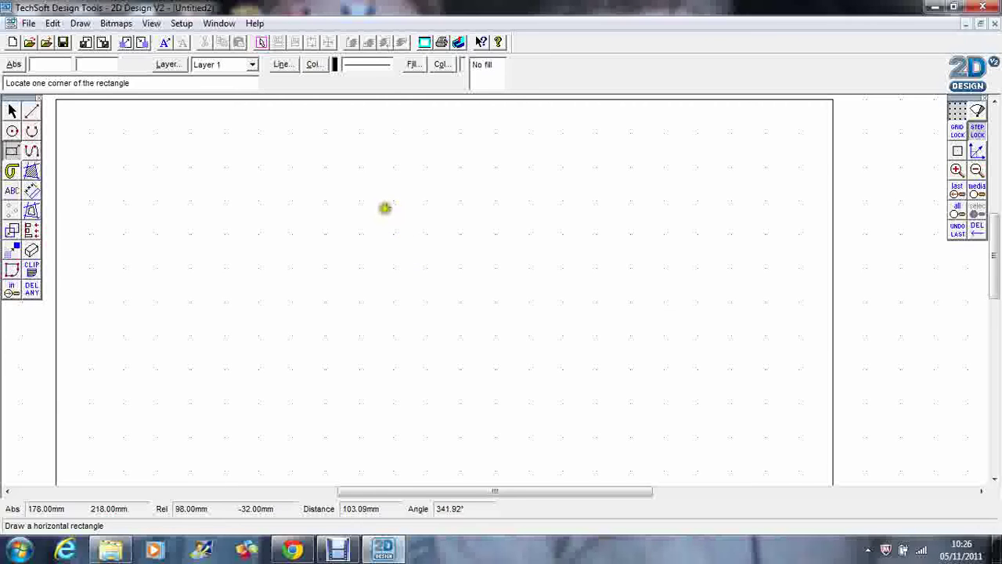
{"action": "left_click_drag", "start_coordinate": [387, 208], "coordinate": [539, 284]}
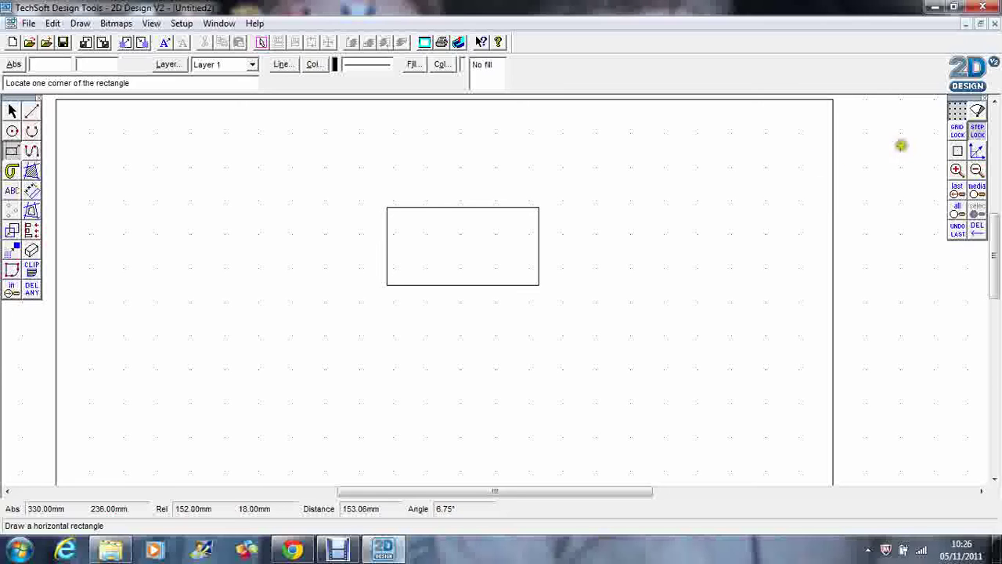
Set the grid spacing to 5 mm in both X and Y with Grid Lock on.
{"action": "right_click", "coordinate": [959, 133]}
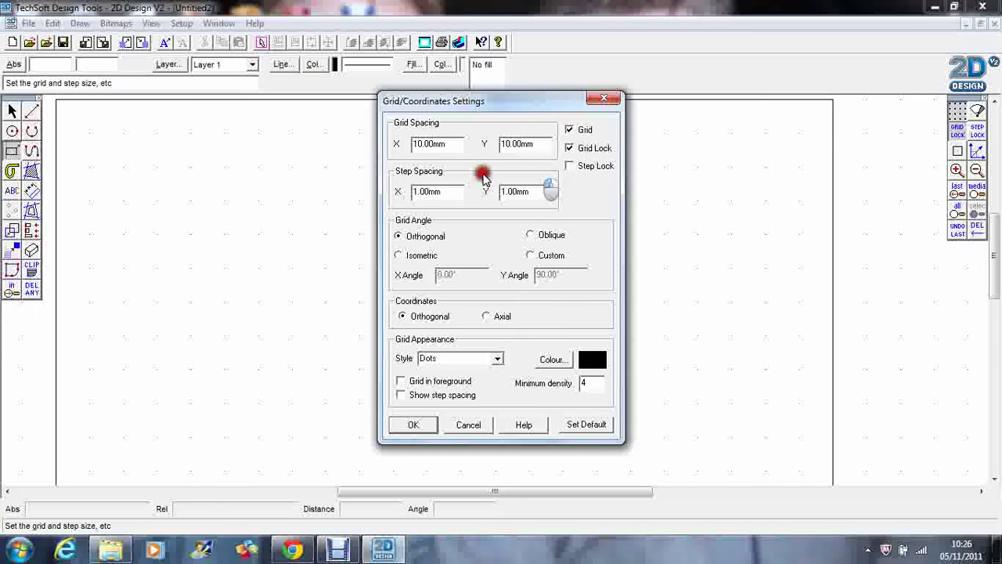
{"action": "left_click", "coordinate": [429, 145]}
{"action": "left_click_drag", "start_coordinate": [425, 144], "coordinate": [402, 145]}
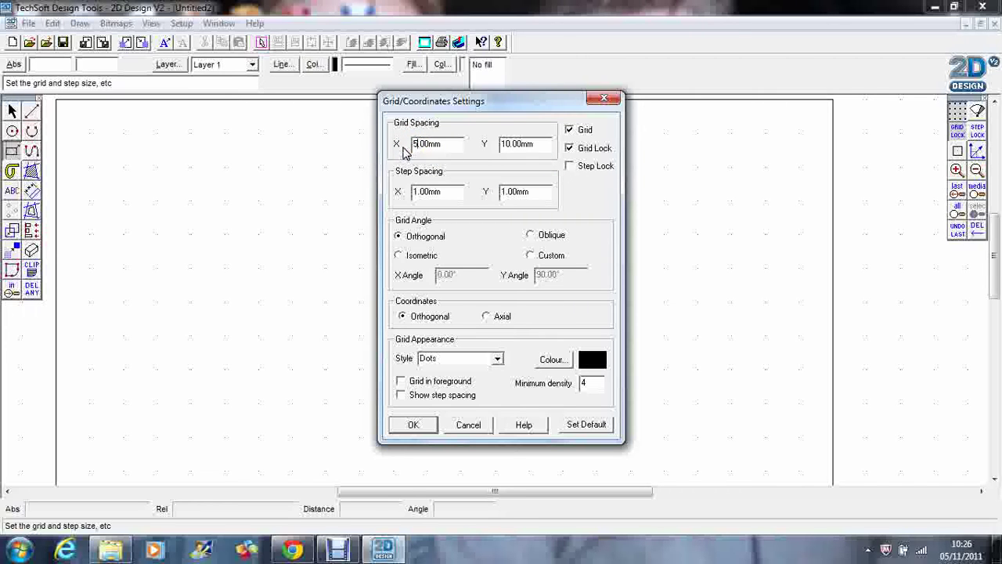
{"action": "left_click_drag", "start_coordinate": [510, 145], "coordinate": [501, 151]}
{"action": "type", "text": "5"}
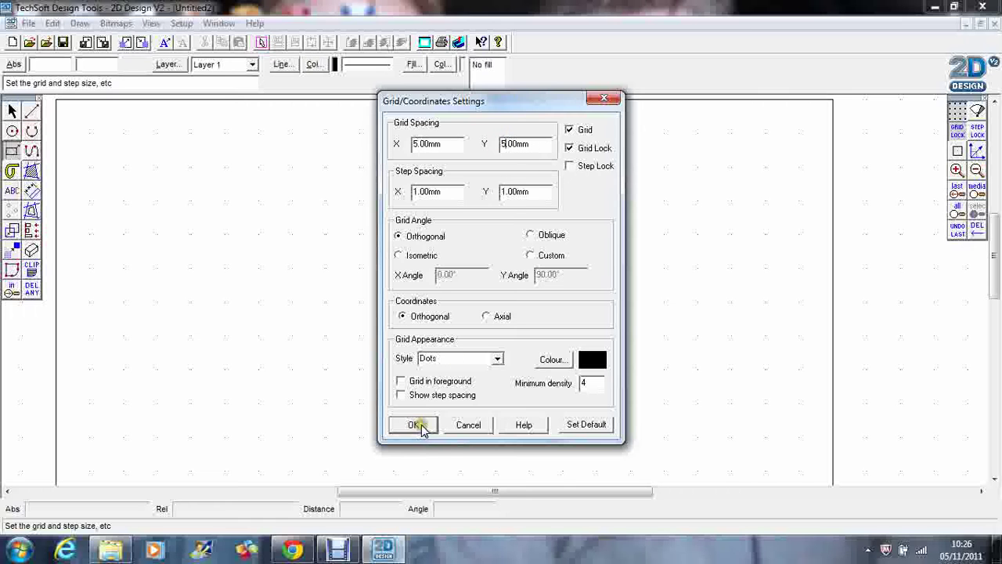
{"action": "left_click", "coordinate": [415, 425]}
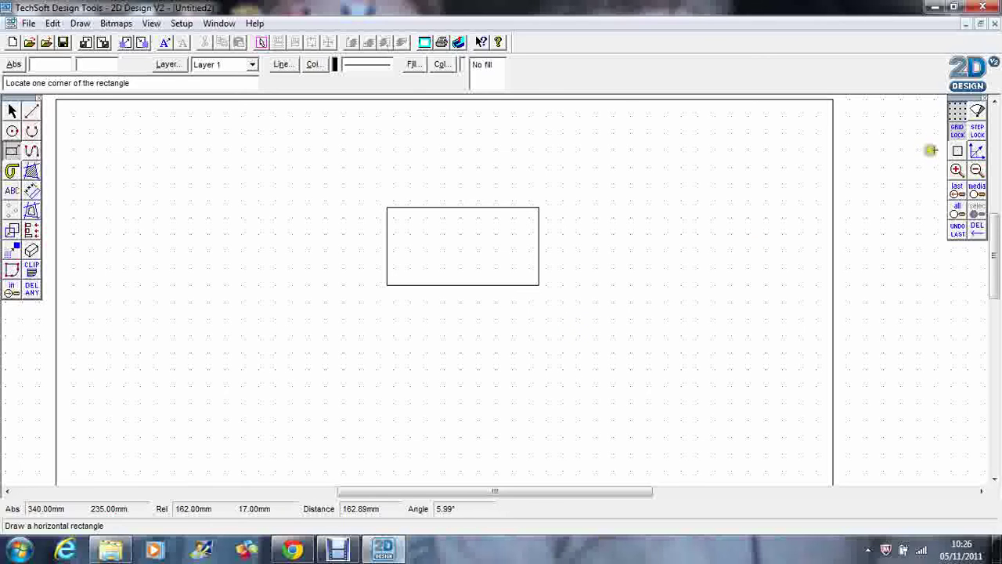
Set the grid spacing to 10 mm in both X and Y.
{"action": "right_click", "coordinate": [959, 135]}
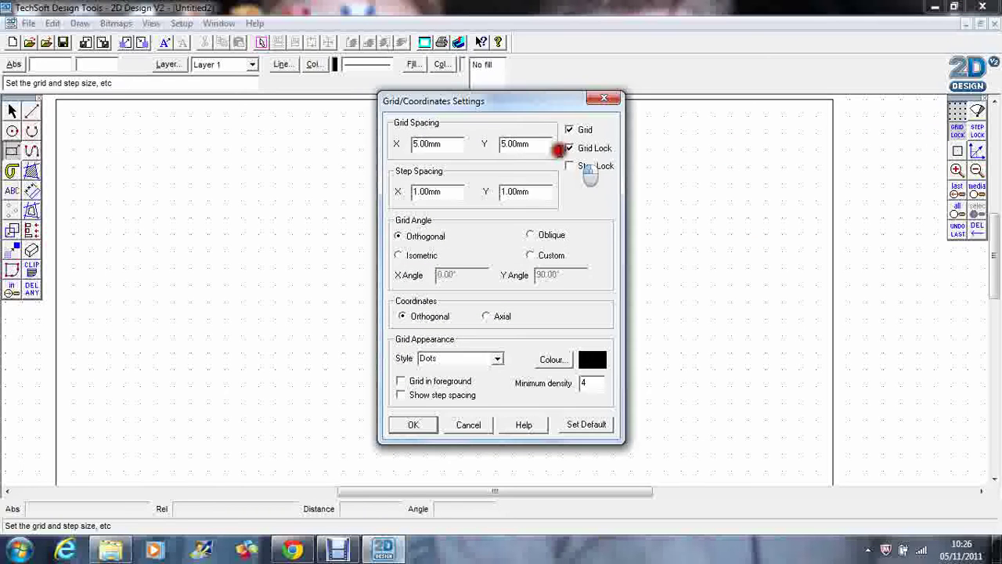
{"action": "left_click", "coordinate": [402, 144]}
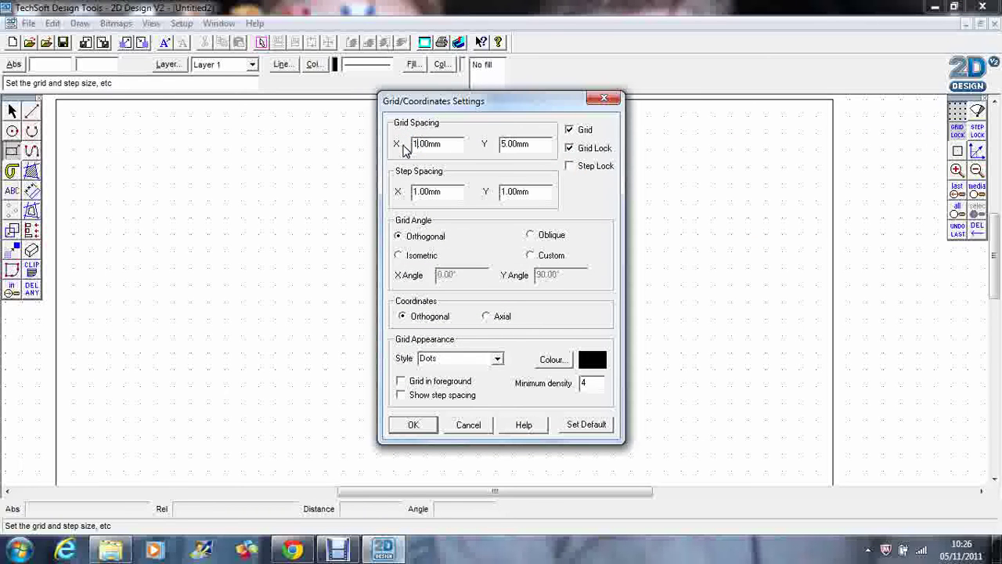
{"action": "left_click", "coordinate": [496, 145]}
{"action": "left_click", "coordinate": [414, 423]}
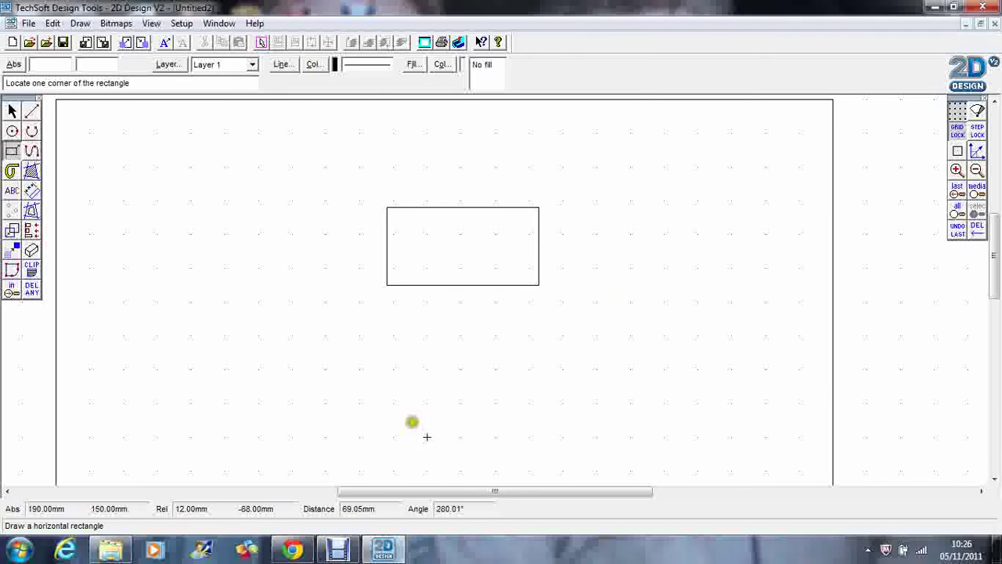
Delete the small rectangle inside the large one.
{"action": "left_click", "coordinate": [978, 170]}
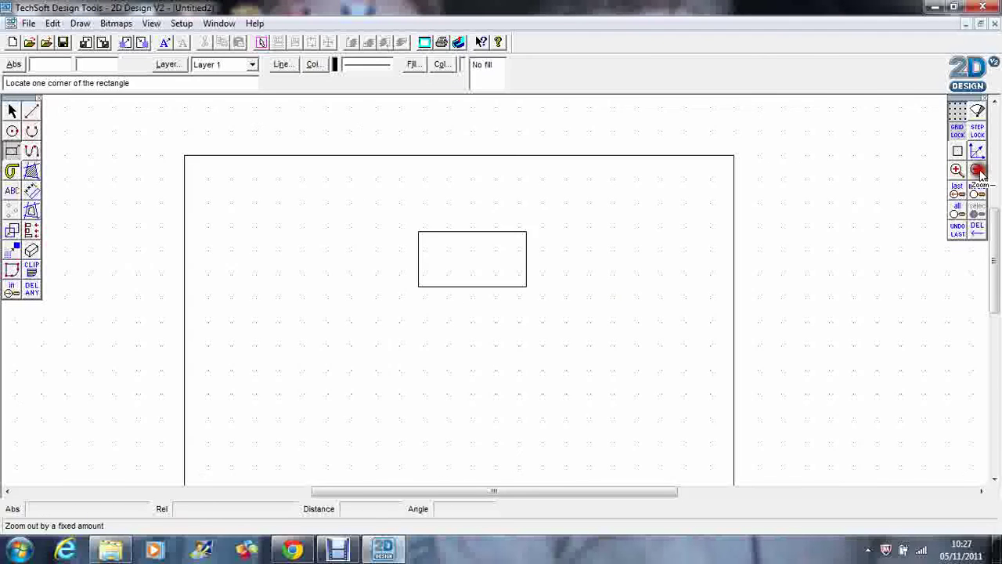
{"action": "left_click", "coordinate": [978, 170]}
{"action": "left_click_drag", "start_coordinate": [998, 224], "coordinate": [998, 233]}
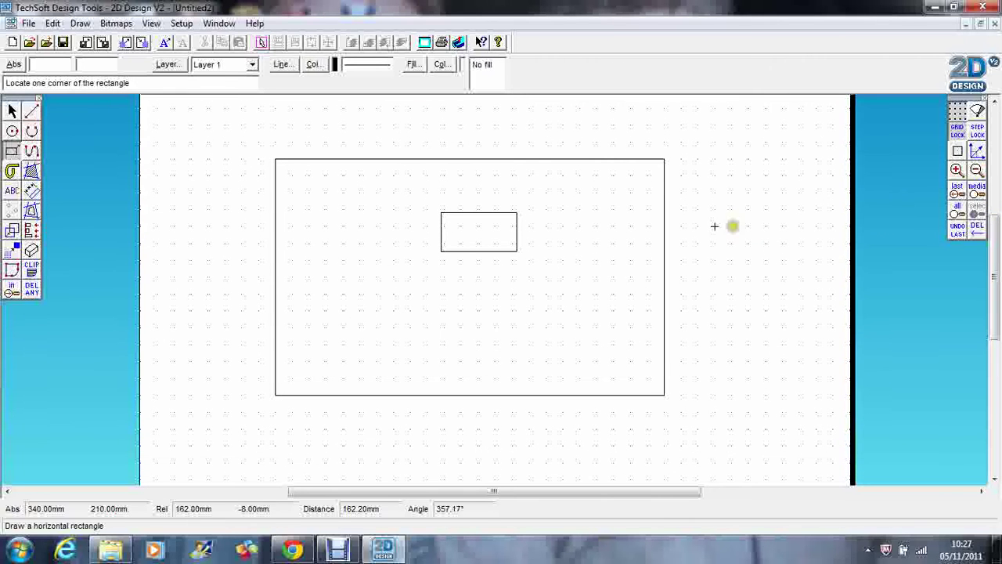
{"action": "left_click", "coordinate": [31, 288]}
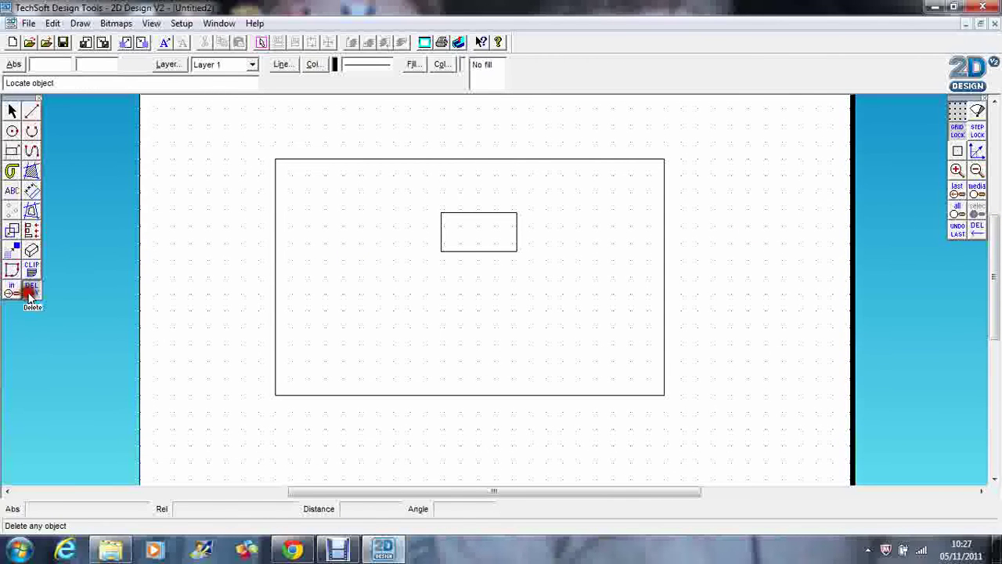
{"action": "left_click", "coordinate": [441, 250]}
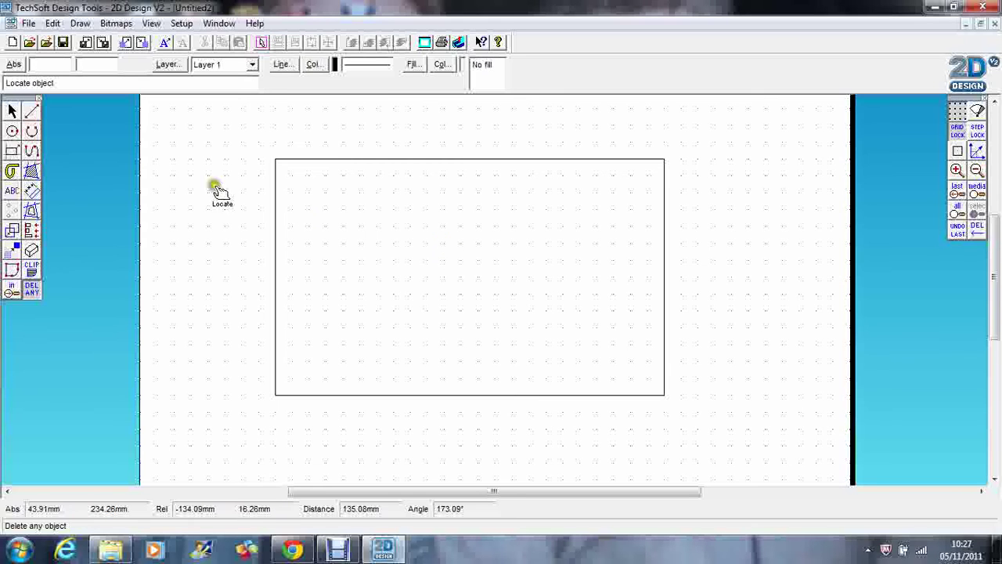
Turn off Grid Lock and move the large rectangle off the grid, about 5 mm right and 4 mm down, and deselect it.
{"action": "left_click", "coordinate": [12, 111]}
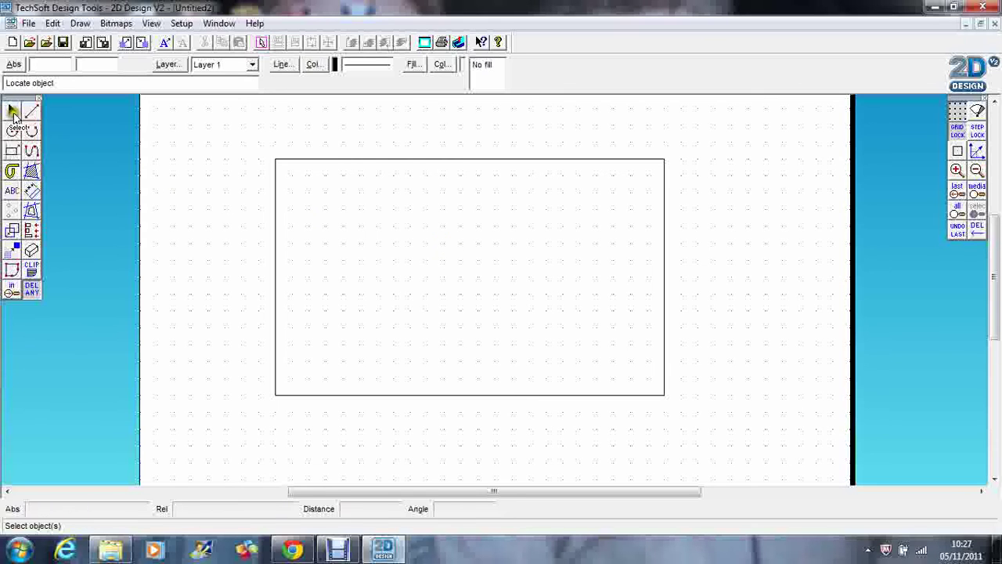
{"action": "left_click", "coordinate": [308, 159]}
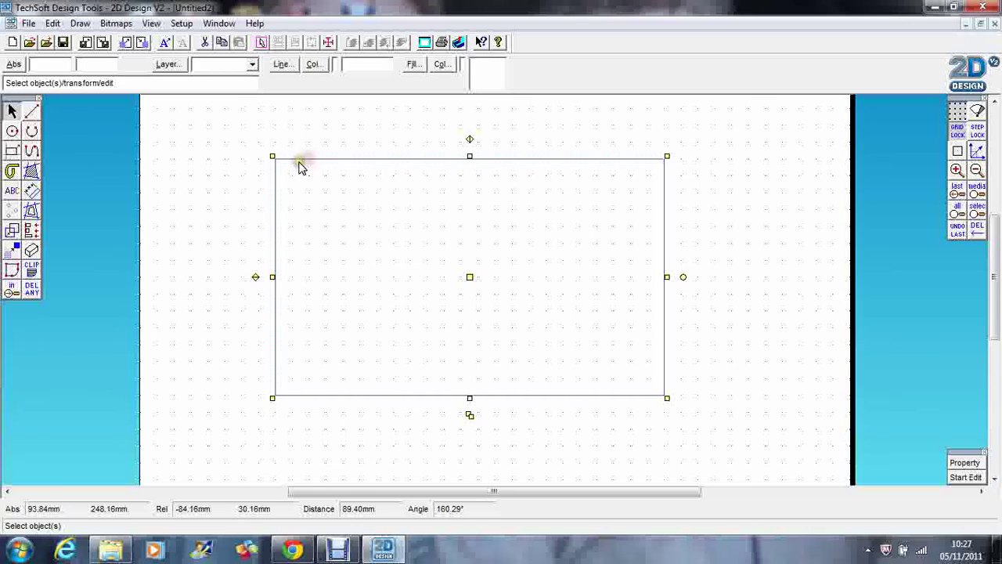
{"action": "left_click", "coordinate": [957, 131]}
{"action": "left_click_drag", "start_coordinate": [467, 275], "coordinate": [496, 293]}
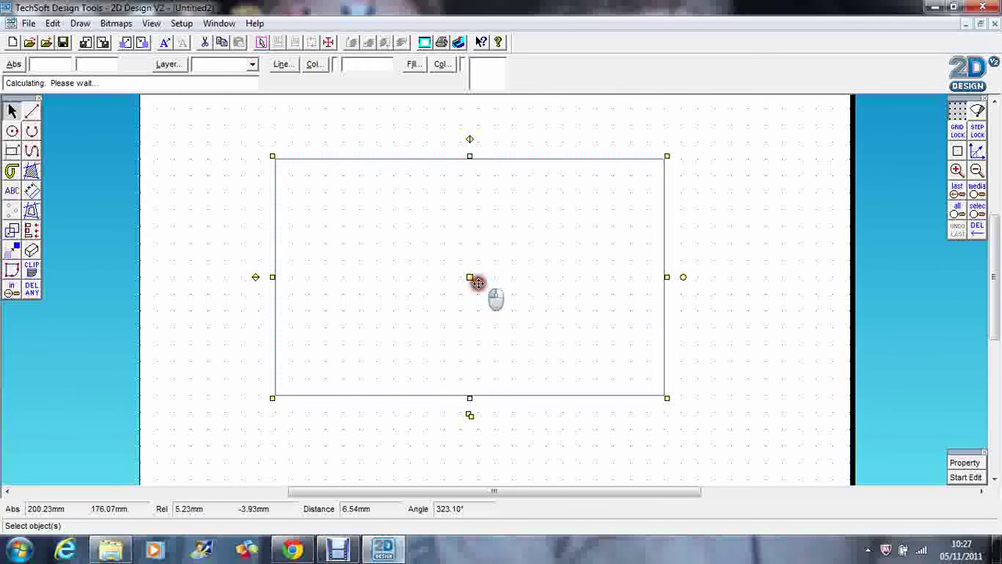
{"action": "left_click", "coordinate": [777, 234]}
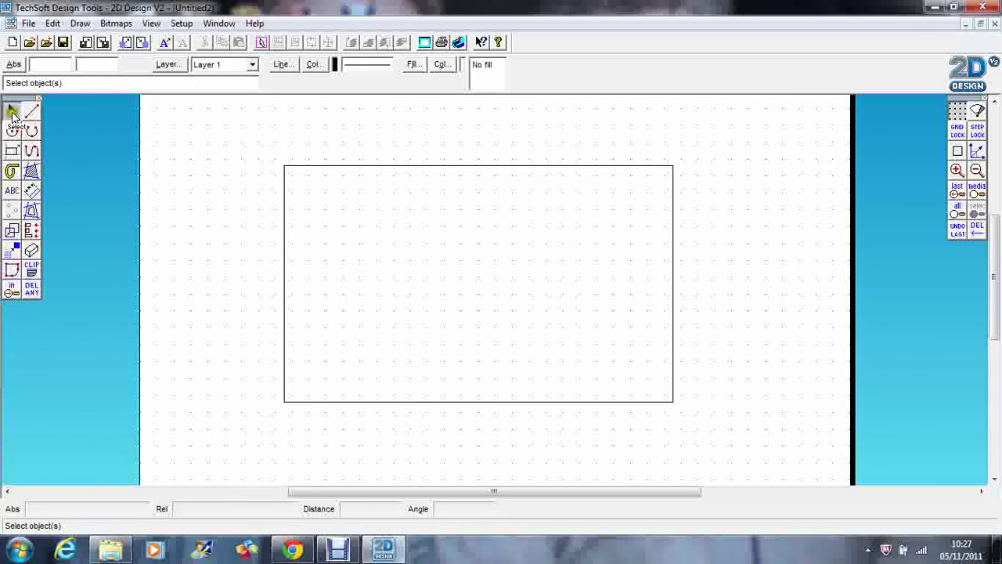
Realign the rectangle using Move/Copy with Replace, attaching to its upper-left corner and placing that corner on a grid point with Grid Lock on.
{"action": "left_click", "coordinate": [354, 169]}
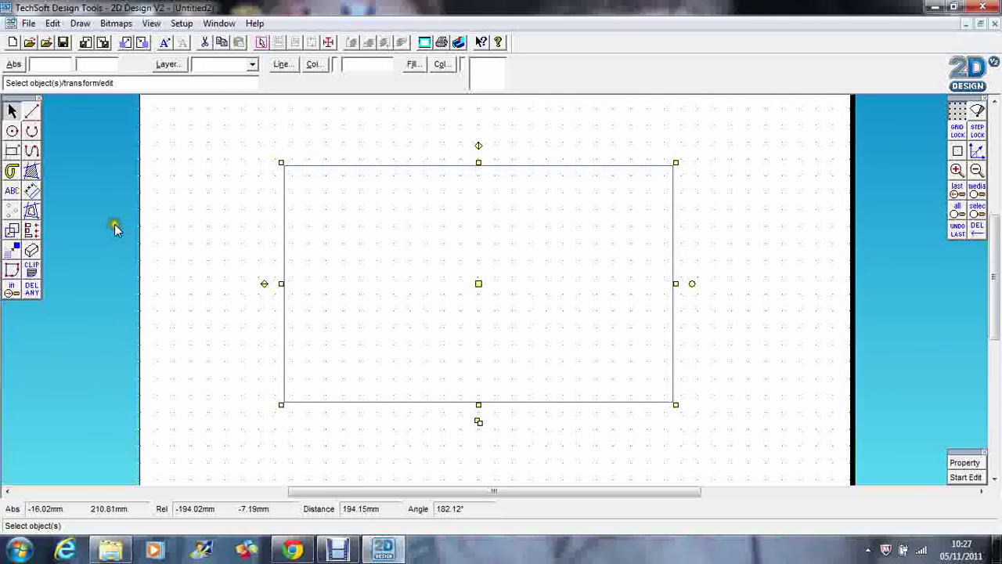
{"action": "left_click", "coordinate": [14, 231]}
{"action": "right_click", "coordinate": [14, 233]}
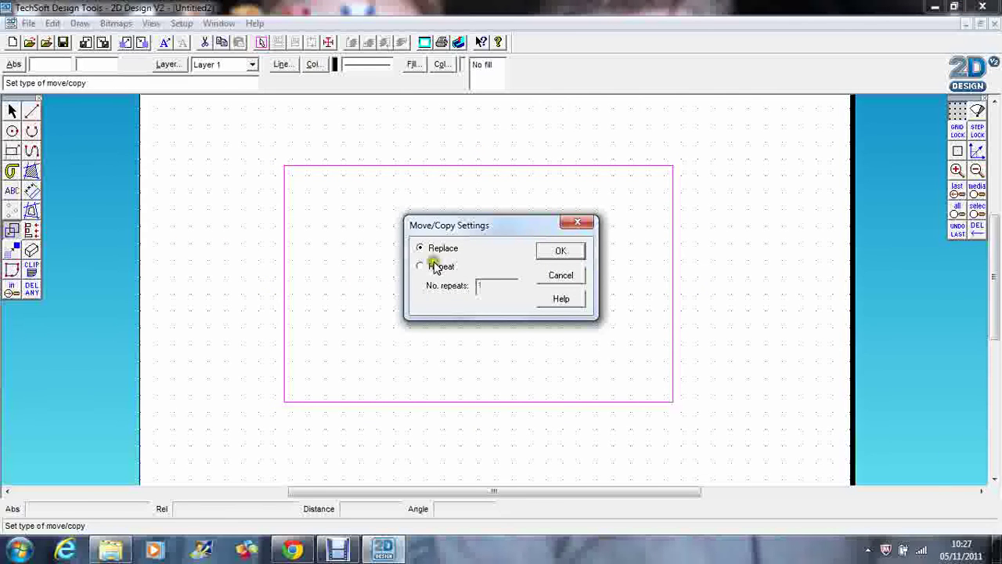
{"action": "left_click", "coordinate": [562, 252]}
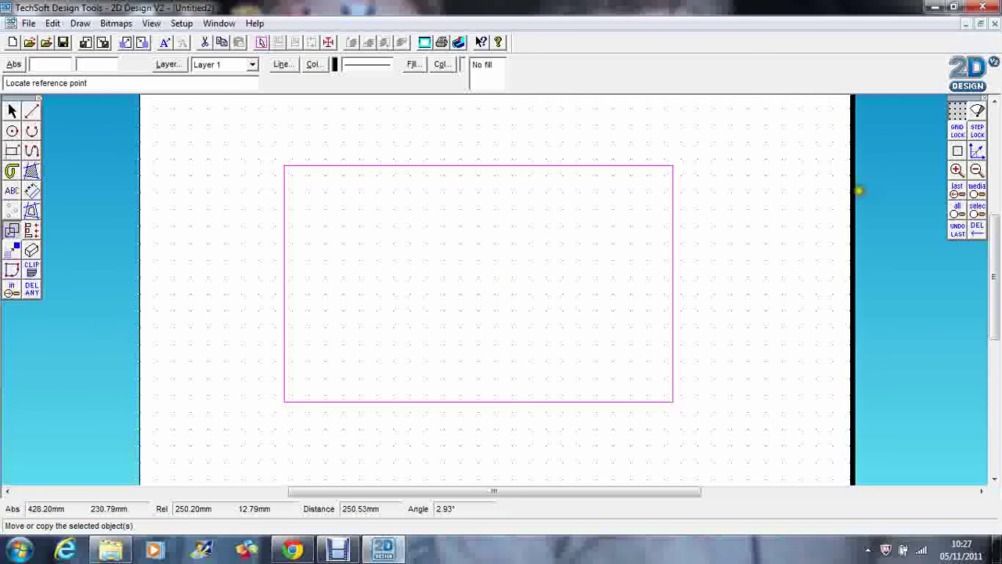
{"action": "left_click", "coordinate": [958, 154]}
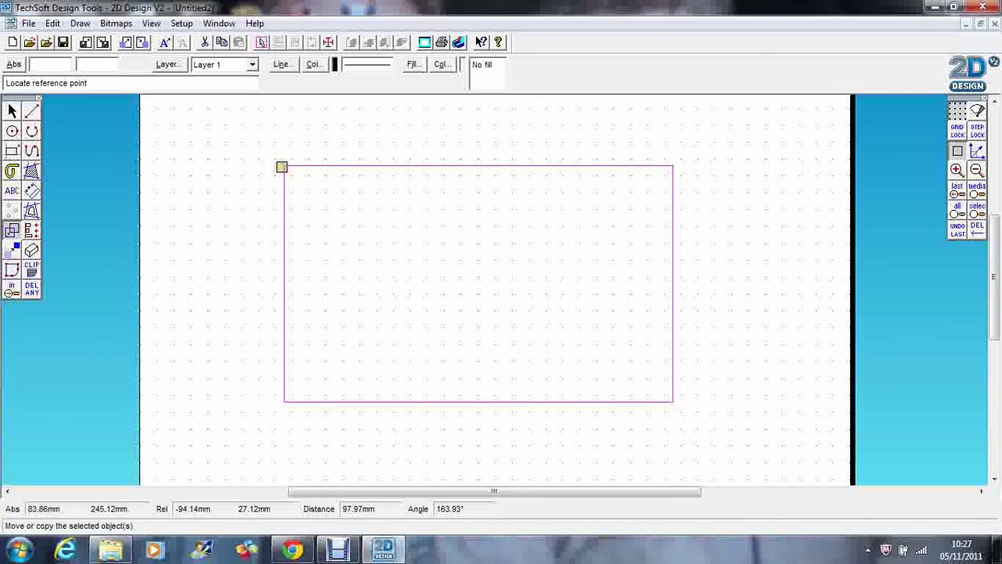
{"action": "left_click", "coordinate": [282, 167]}
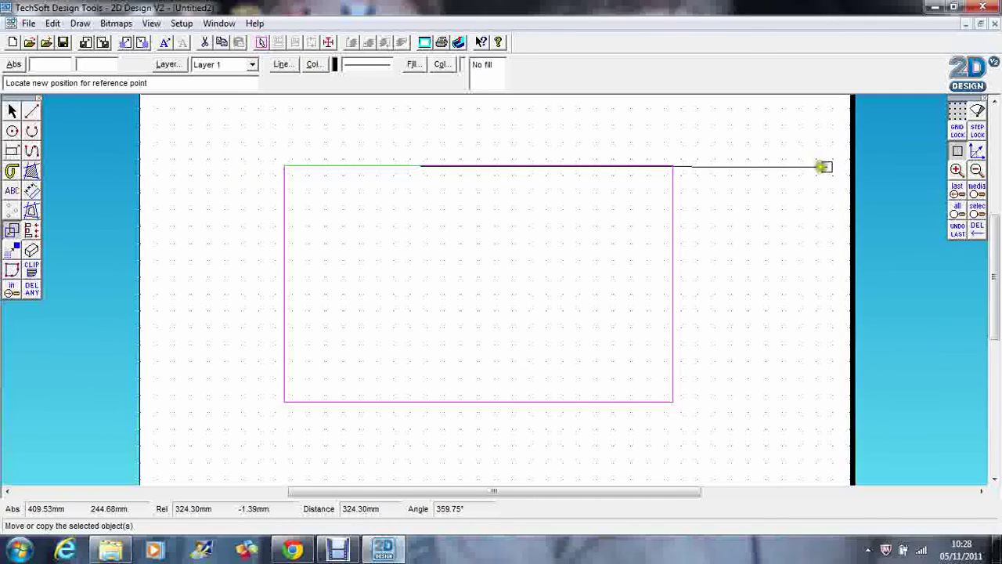
{"action": "left_click", "coordinate": [959, 131]}
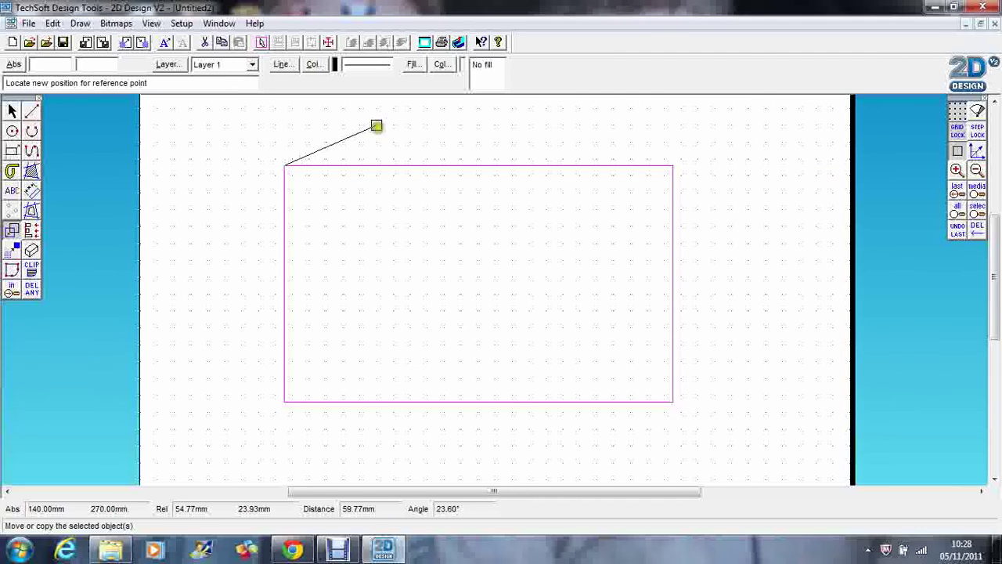
{"action": "left_click", "coordinate": [258, 159]}
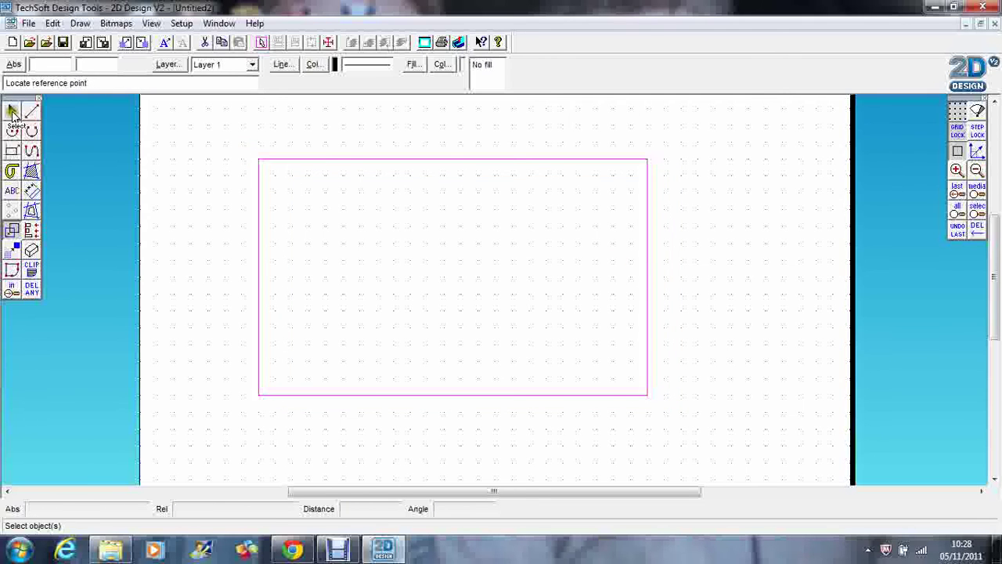
Delete the remaining large rectangle from the page.
{"action": "left_click", "coordinate": [11, 112]}
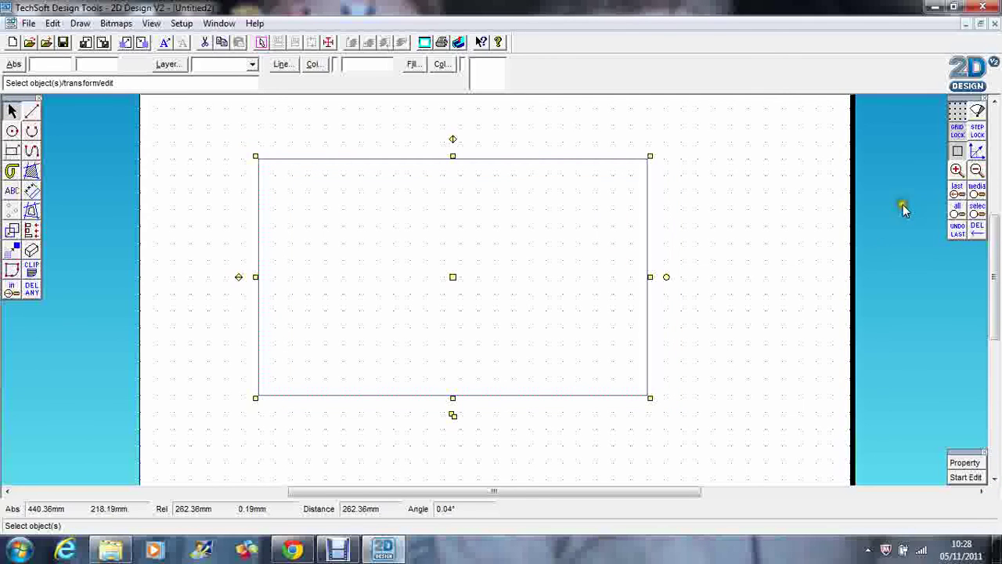
{"action": "left_click", "coordinate": [31, 289]}
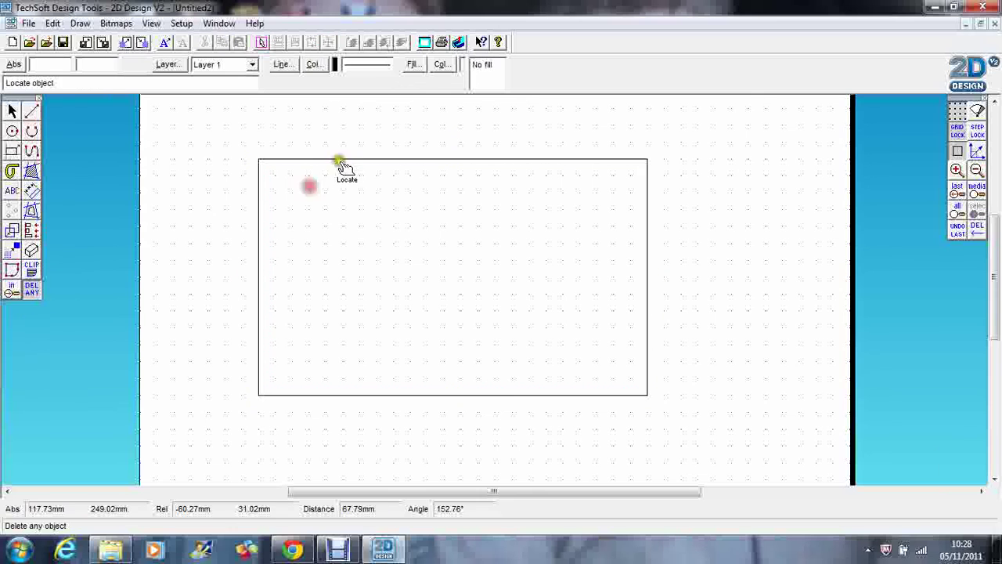
{"action": "left_click", "coordinate": [338, 159]}
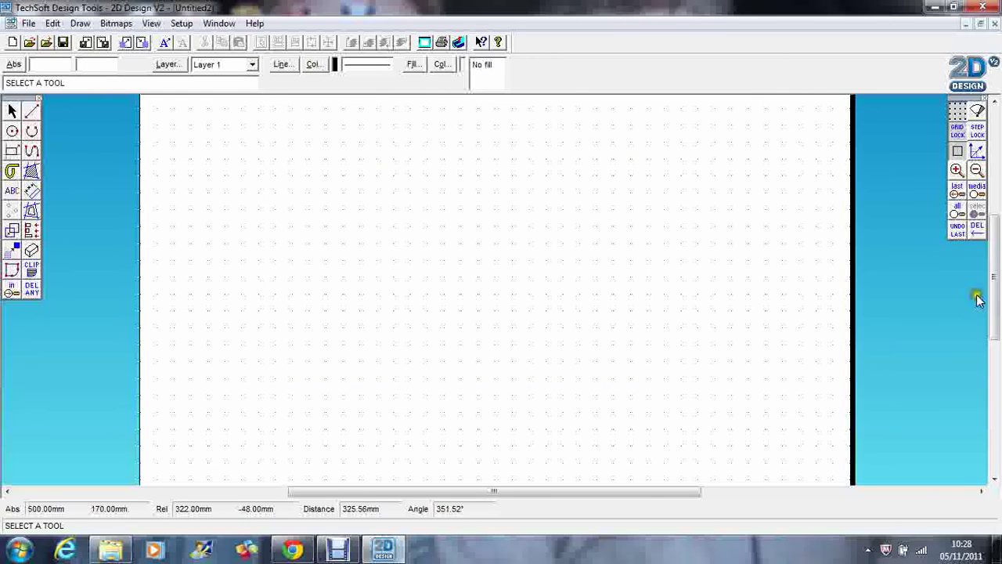
Change the page grid to an isometric grid with axial coordinates and line style, keeping the 10 mm grid spacing.
{"action": "left_click_drag", "start_coordinate": [996, 290], "coordinate": [997, 291]}
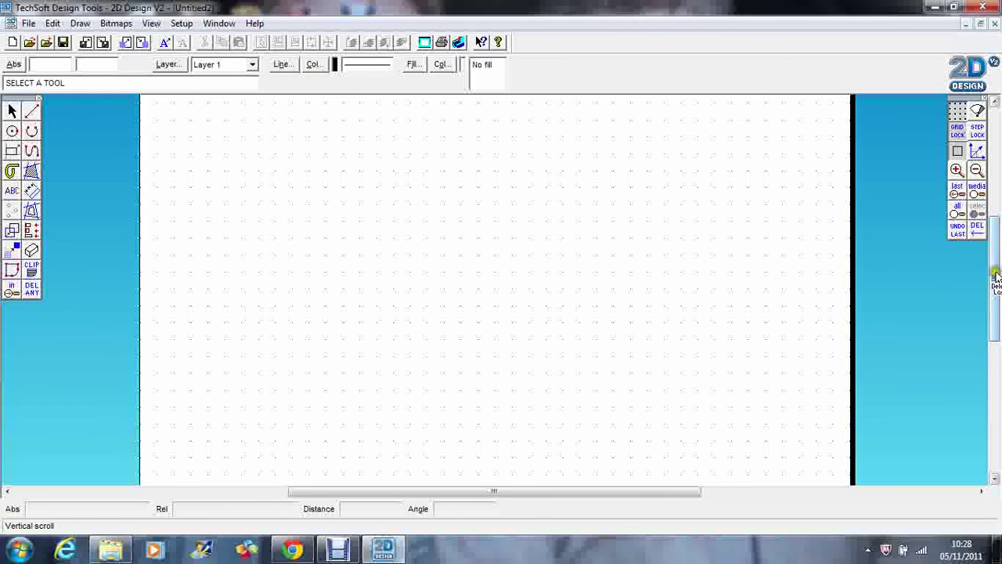
{"action": "right_click", "coordinate": [959, 115]}
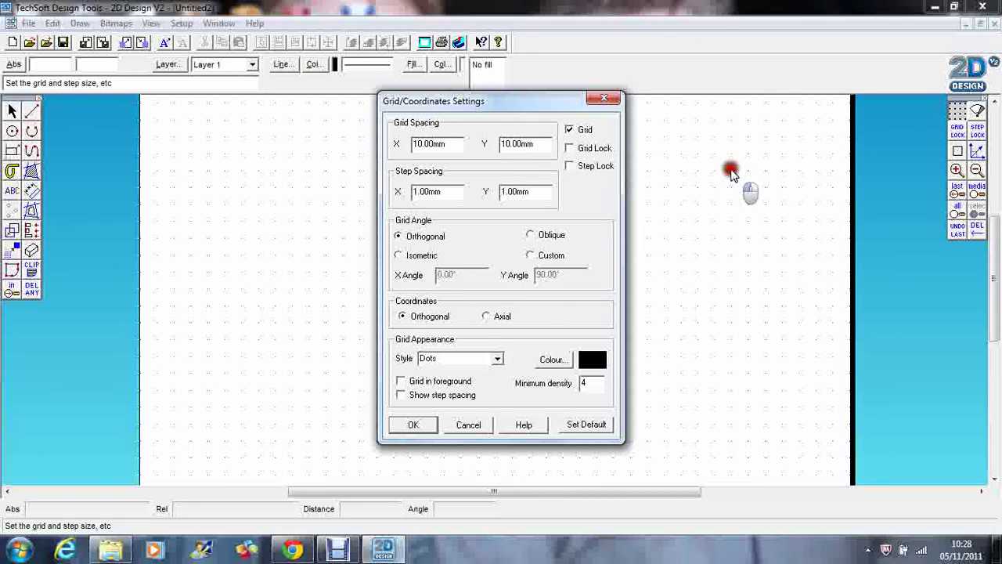
{"action": "left_click", "coordinate": [479, 328]}
{"action": "left_click", "coordinate": [397, 255]}
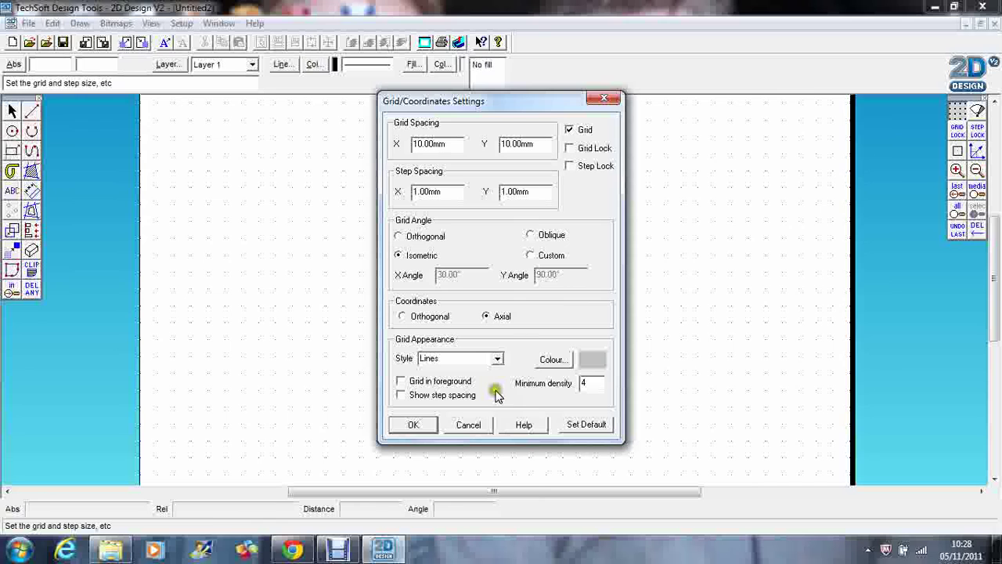
{"action": "left_click", "coordinate": [415, 427]}
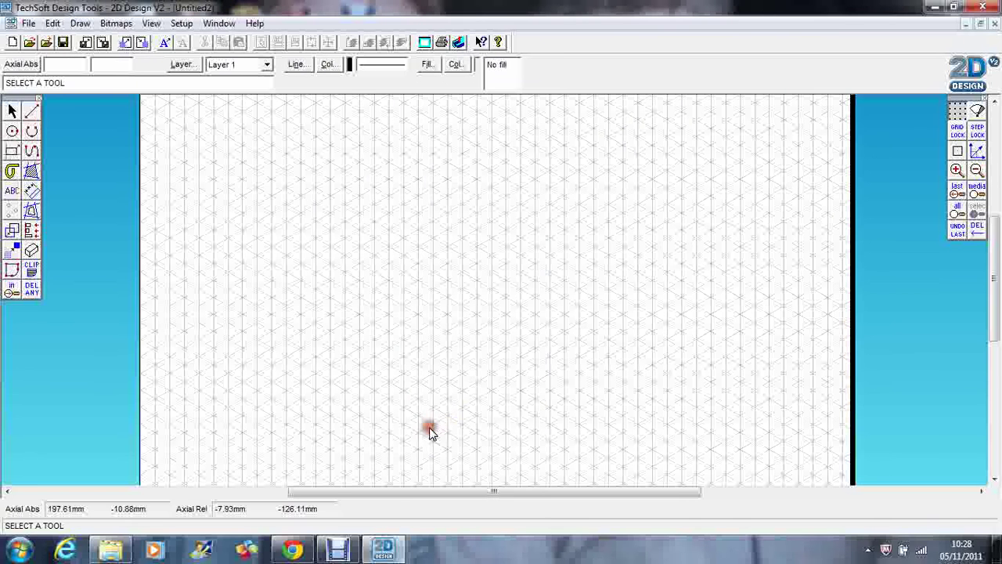
With Grid Lock on, draw connected lines for the stair profile's stepped front edge, using three 30 mm risers joined by two 30 mm treads.
{"action": "left_click", "coordinate": [31, 111]}
{"action": "left_click", "coordinate": [72, 112]}
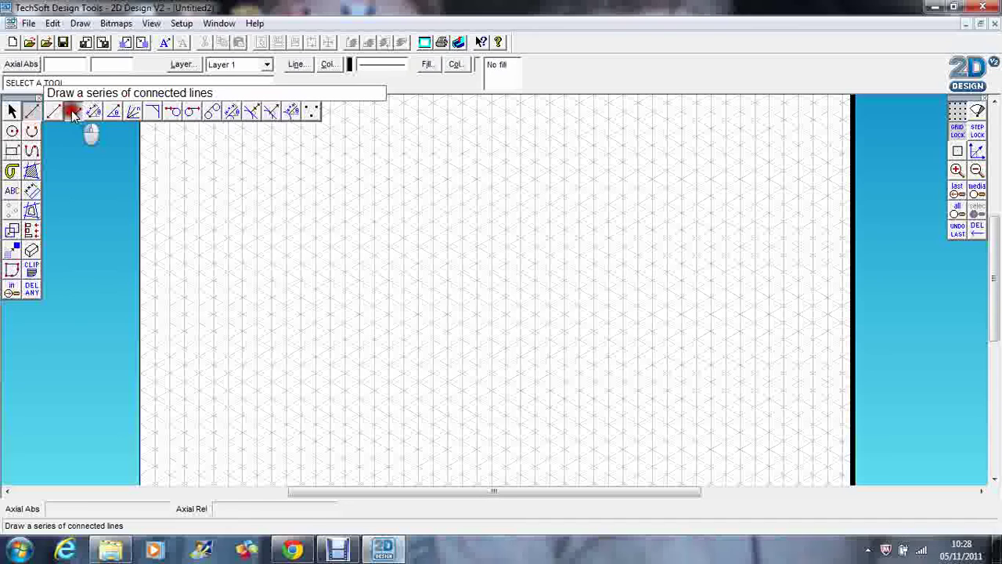
{"action": "left_click", "coordinate": [374, 390]}
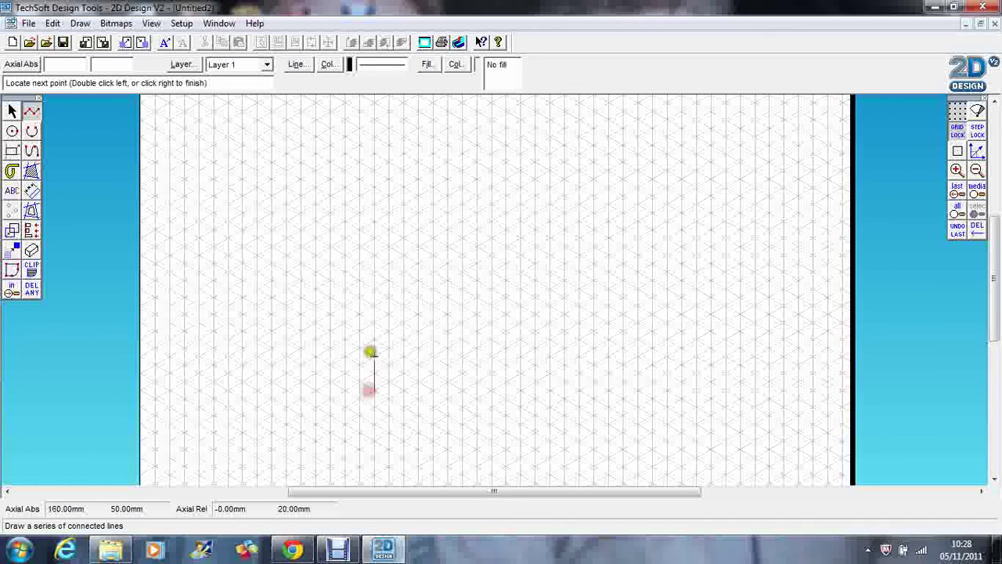
{"action": "left_click", "coordinate": [375, 338]}
{"action": "left_click", "coordinate": [417, 317]}
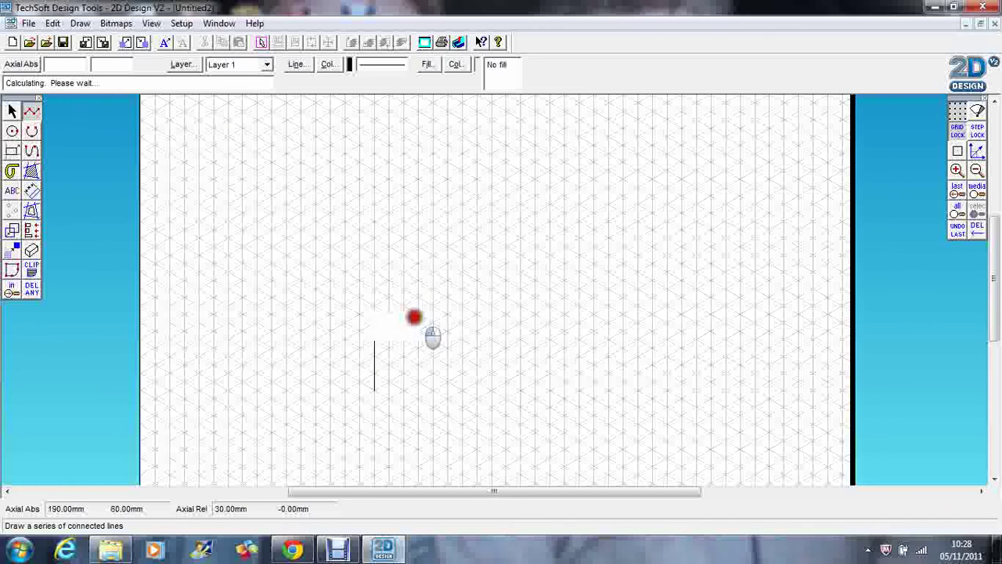
{"action": "left_click", "coordinate": [416, 257]}
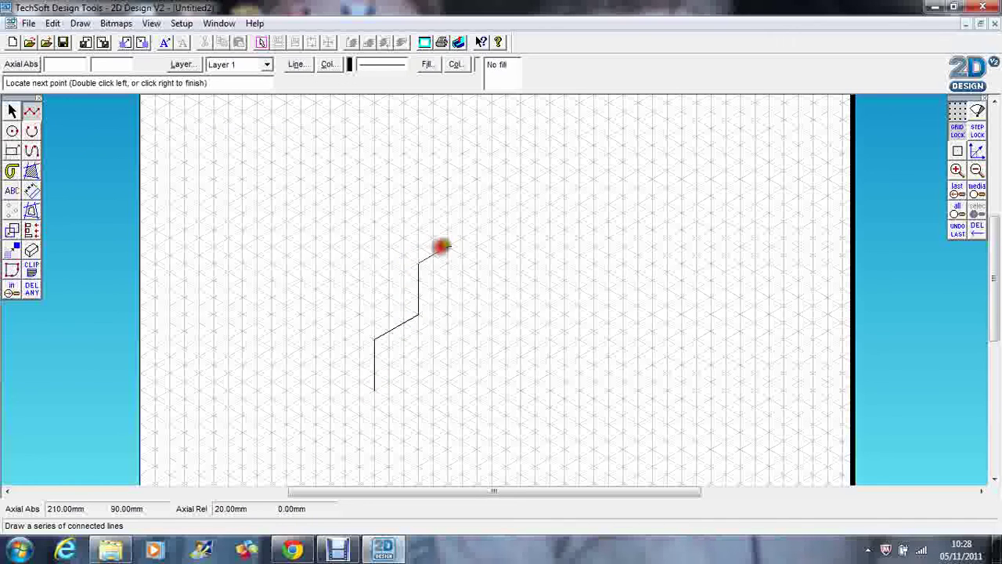
{"action": "left_click", "coordinate": [460, 239]}
{"action": "left_click", "coordinate": [462, 188]}
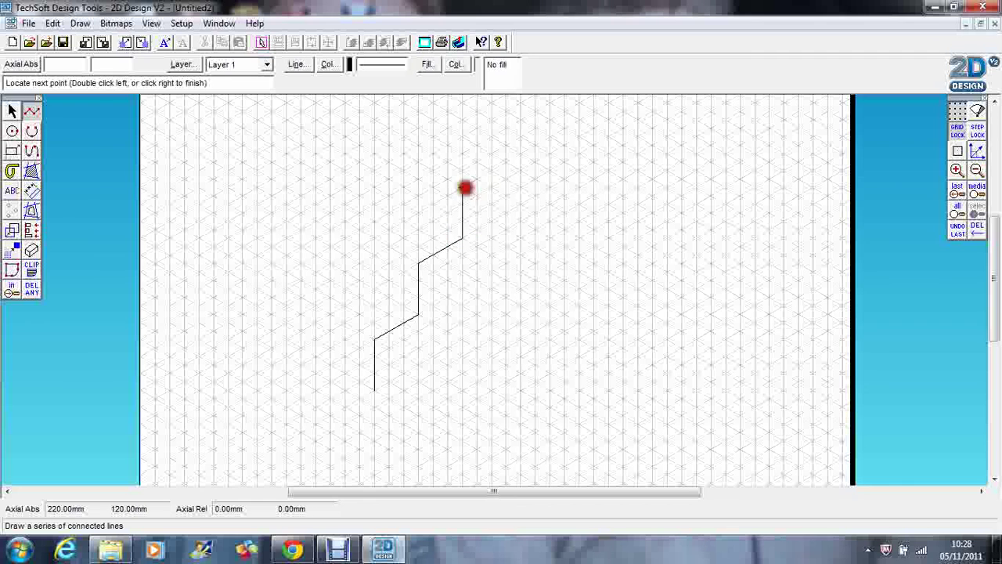
Close the stair's side profile with a slanted top edge, an 80 mm vertical back edge and a 90 mm base back to the start.
{"action": "left_click", "coordinate": [505, 179]}
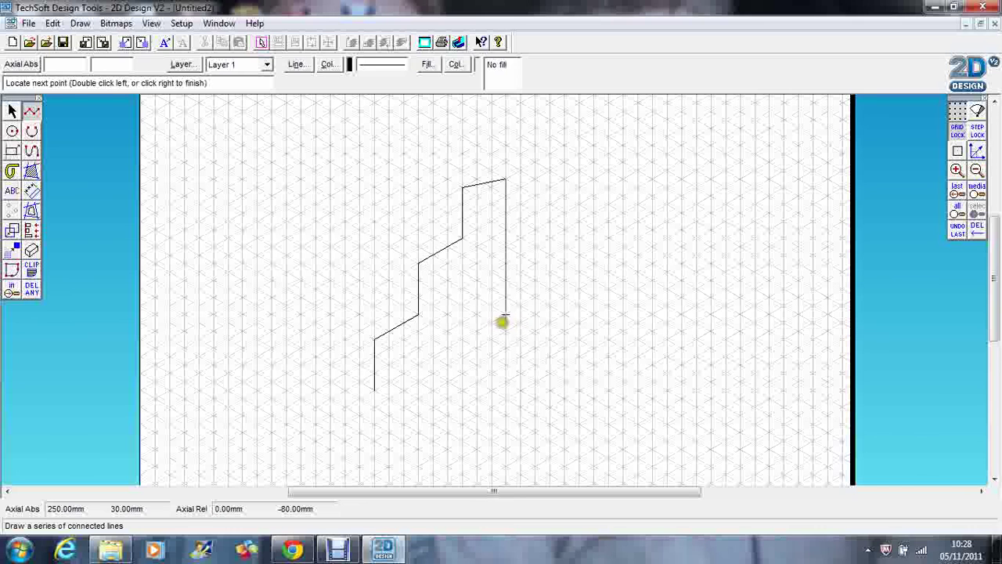
{"action": "left_click", "coordinate": [503, 319]}
{"action": "left_click", "coordinate": [373, 386]}
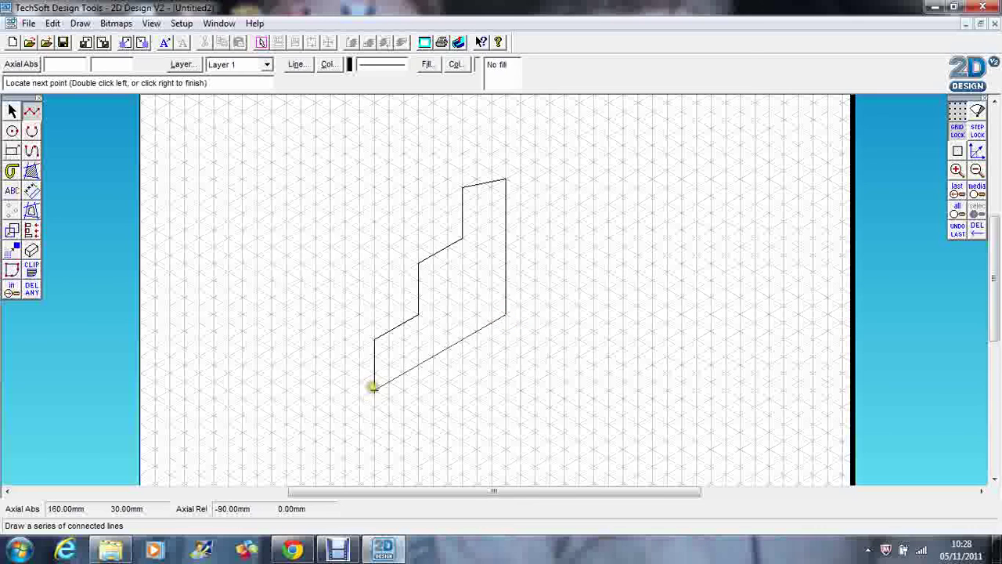
{"action": "right_click", "coordinate": [371, 392]}
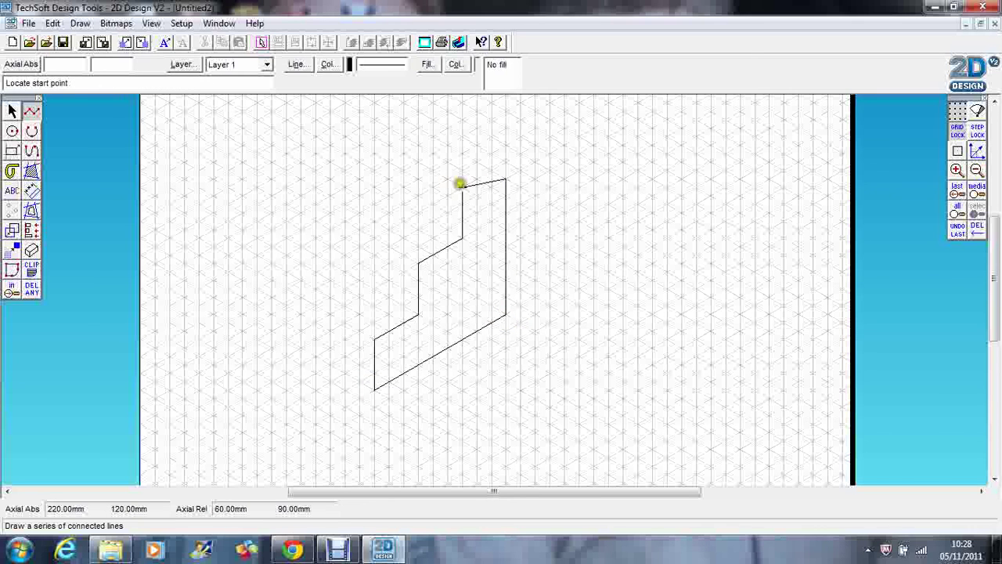
Draw the top edge again from the third riser, 30 mm along the isometric axis, and join it 10 mm down to the back edge.
{"action": "left_click", "coordinate": [463, 187]}
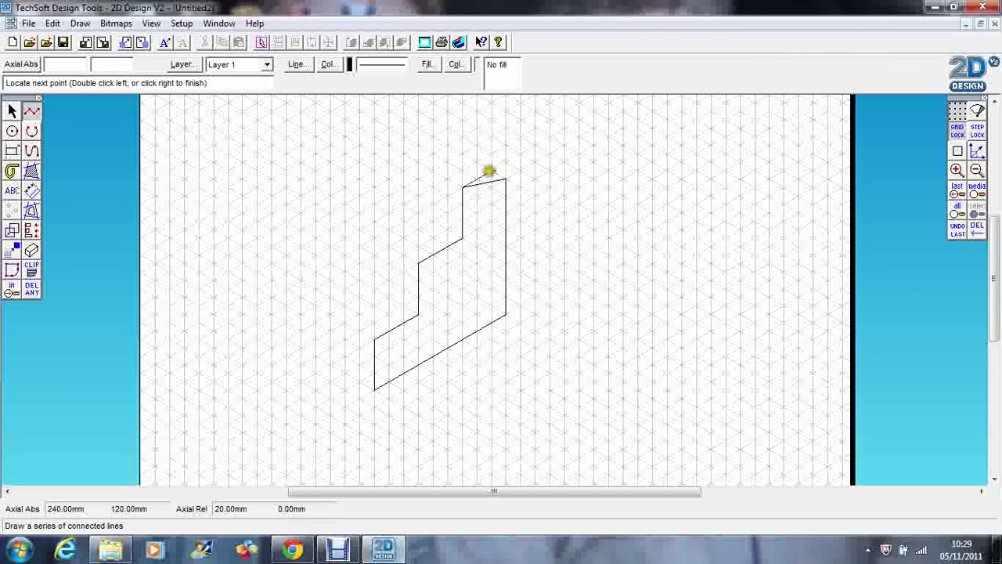
{"action": "left_click", "coordinate": [502, 166]}
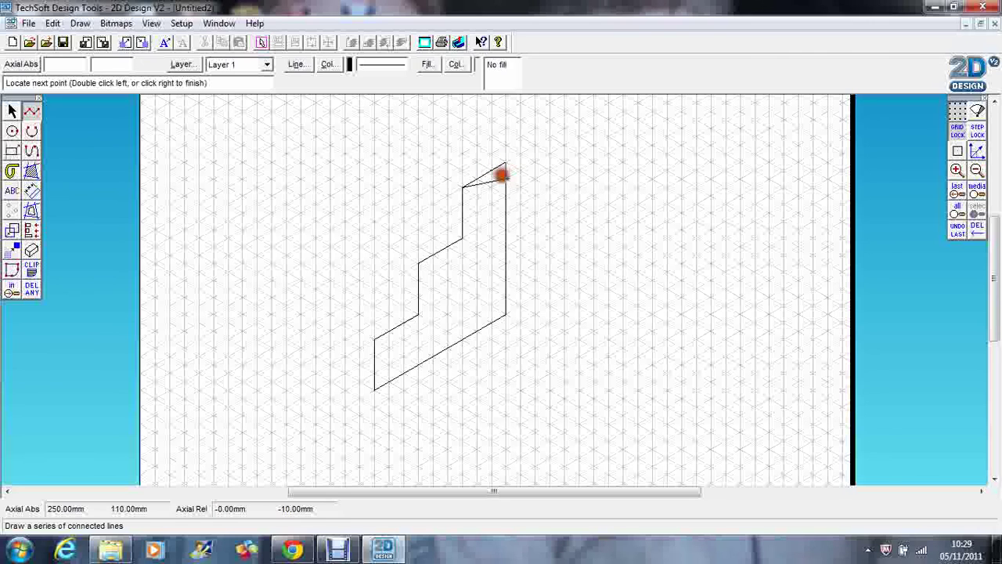
{"action": "left_click", "coordinate": [501, 176]}
{"action": "left_click", "coordinate": [464, 188]}
{"action": "right_click", "coordinate": [465, 188]}
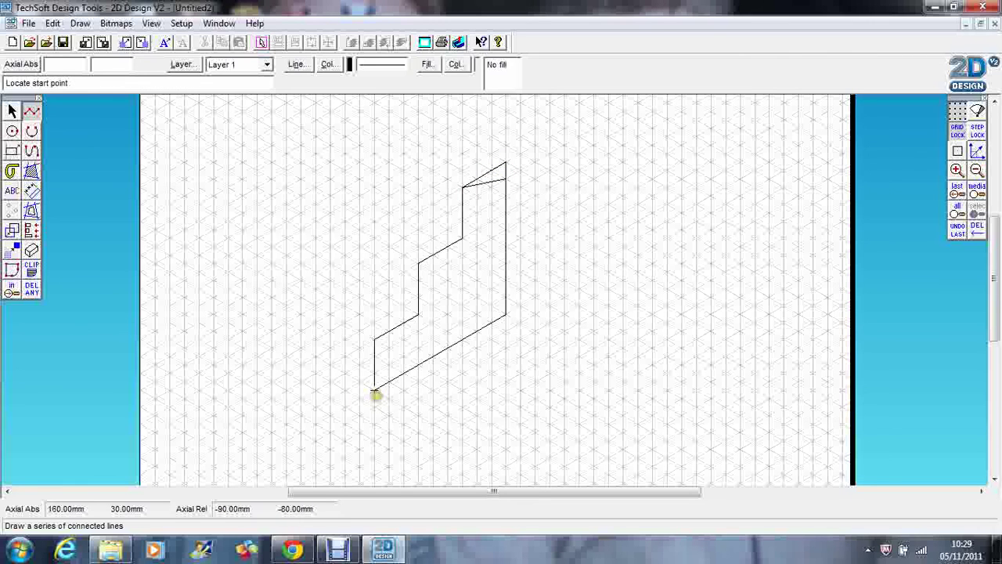
Draw the bottom step's front face, 110 mm wide and 30 mm high, and its 30 mm deep tread with connected lines.
{"action": "left_click", "coordinate": [375, 392]}
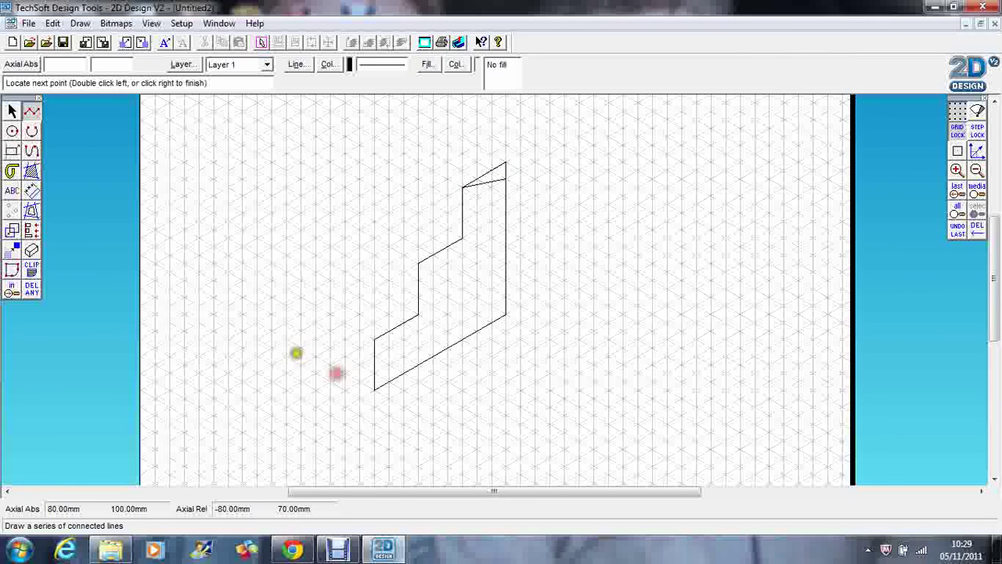
{"action": "left_click", "coordinate": [213, 298]}
{"action": "left_click", "coordinate": [214, 247]}
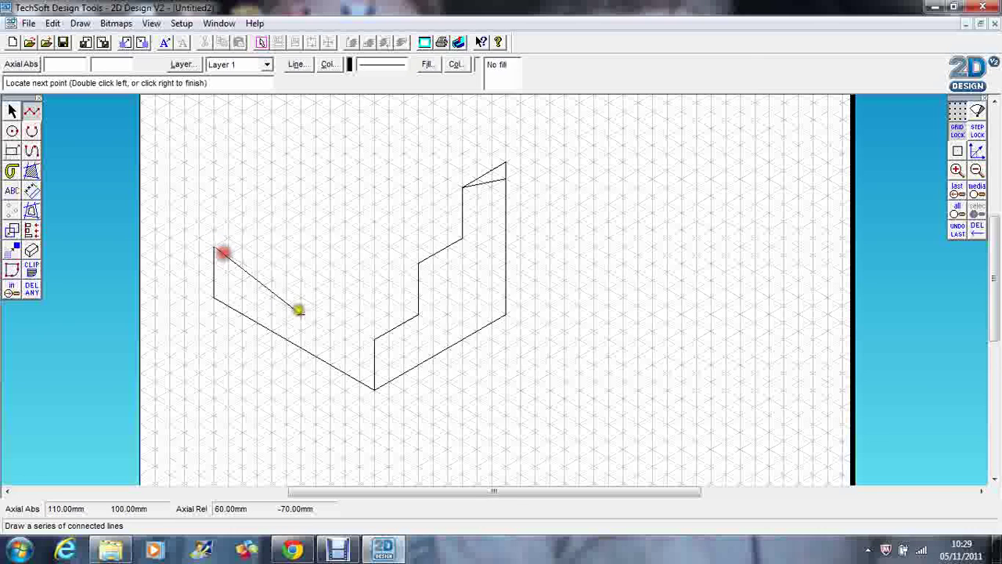
{"action": "right_click", "coordinate": [376, 342]}
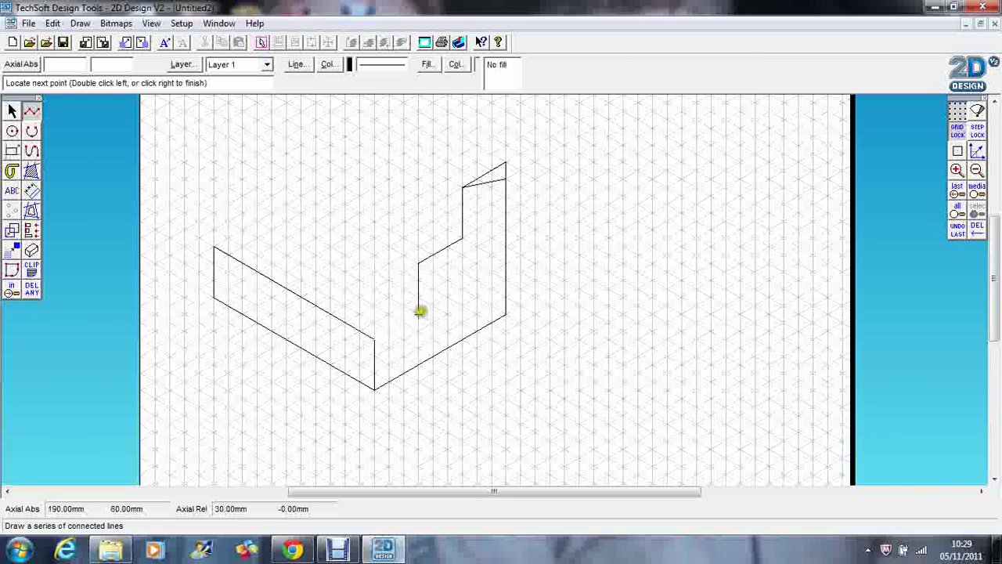
{"action": "left_click", "coordinate": [418, 313]}
{"action": "left_click", "coordinate": [257, 221]}
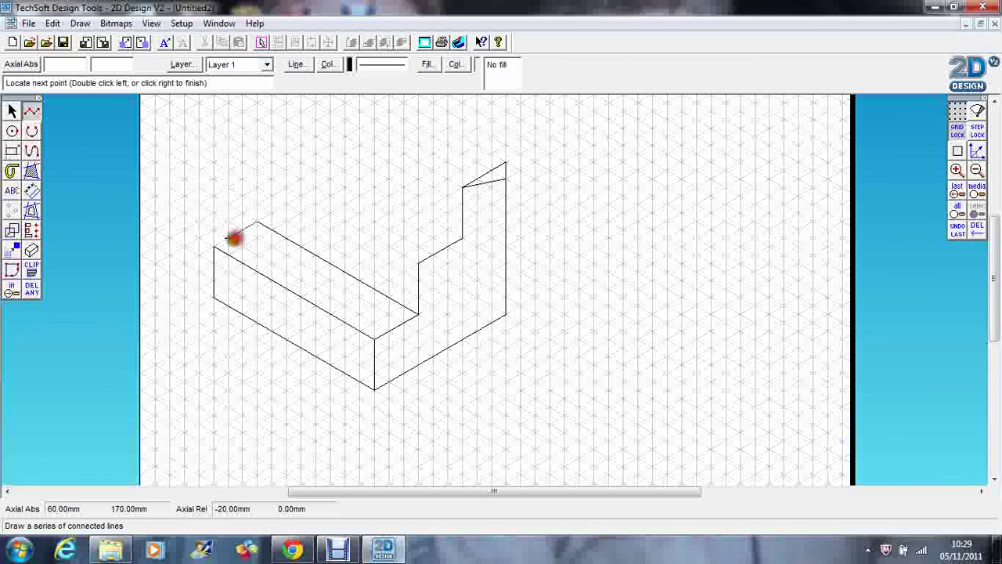
{"action": "right_click", "coordinate": [218, 249]}
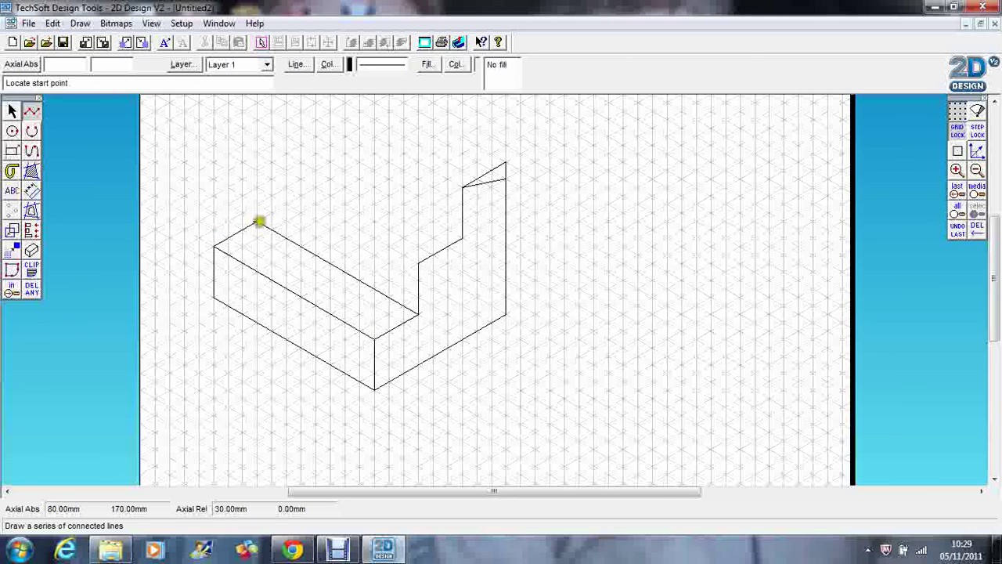
Draw the middle step's 30 mm high front face and 30 mm deep tread, both 110 mm wide, joined to the side profile.
{"action": "left_click", "coordinate": [259, 222]}
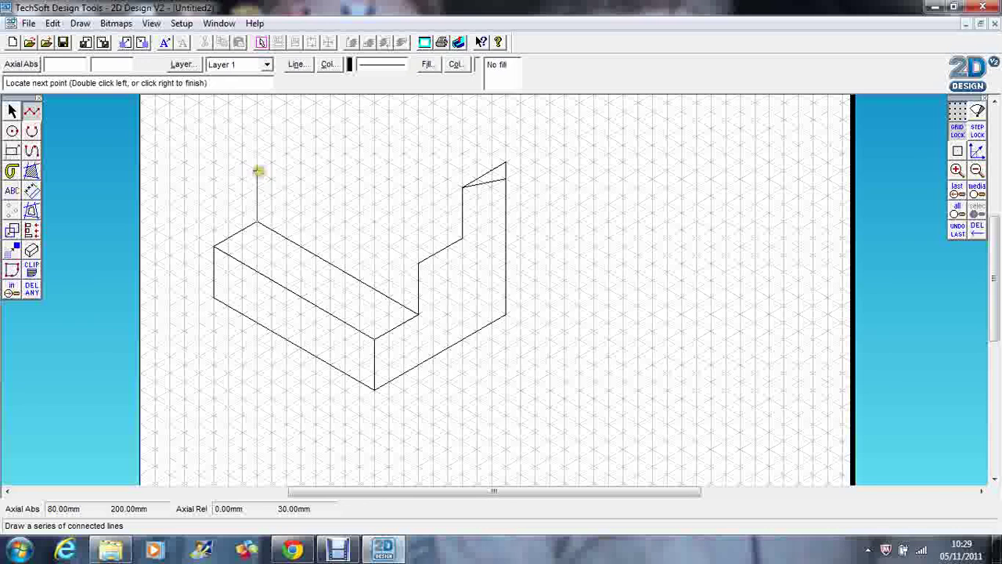
{"action": "left_click", "coordinate": [258, 171]}
{"action": "left_click", "coordinate": [418, 264]}
{"action": "right_click", "coordinate": [414, 266]}
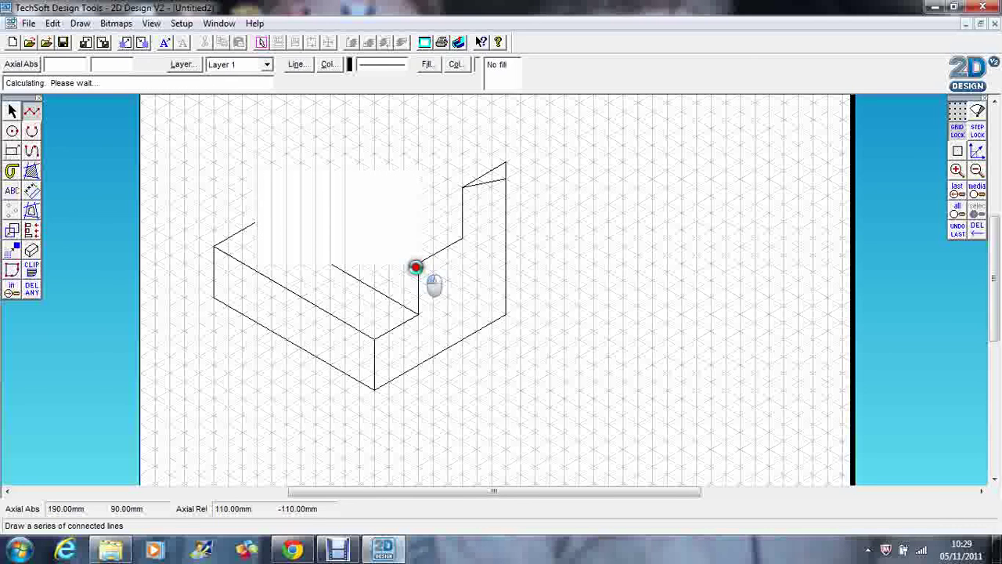
{"action": "left_click", "coordinate": [419, 264]}
{"action": "left_click", "coordinate": [462, 235]}
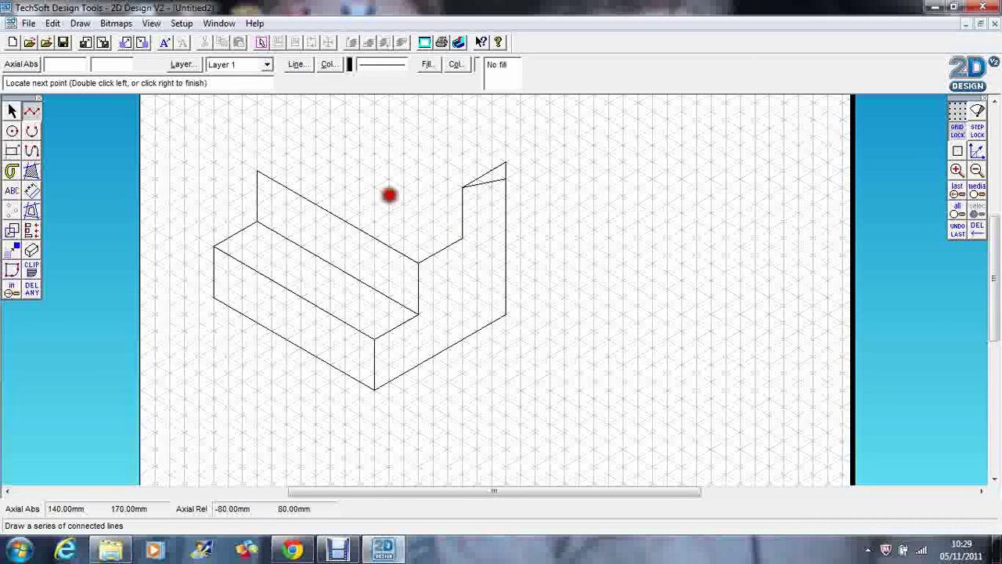
{"action": "left_click", "coordinate": [301, 147]}
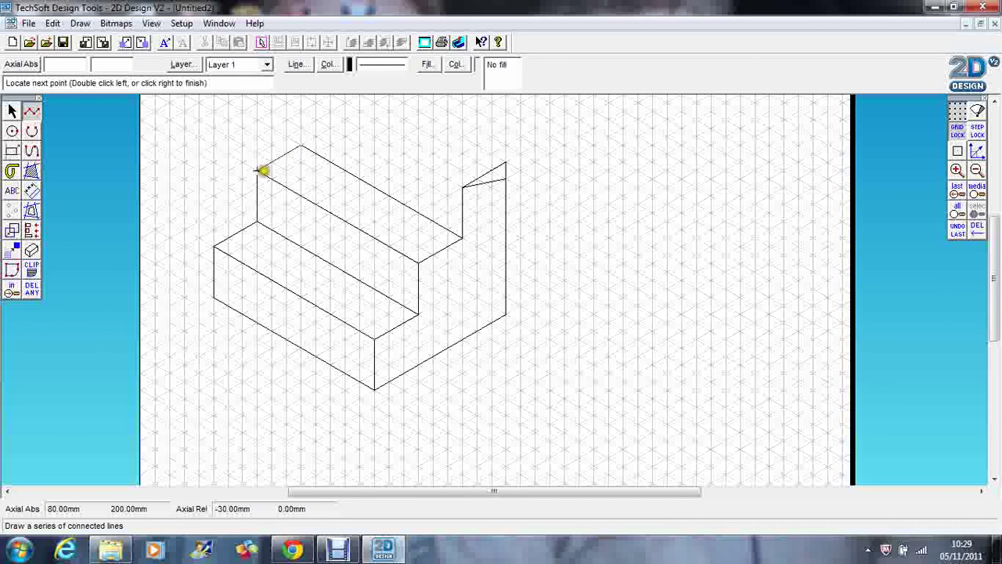
{"action": "right_click", "coordinate": [259, 171]}
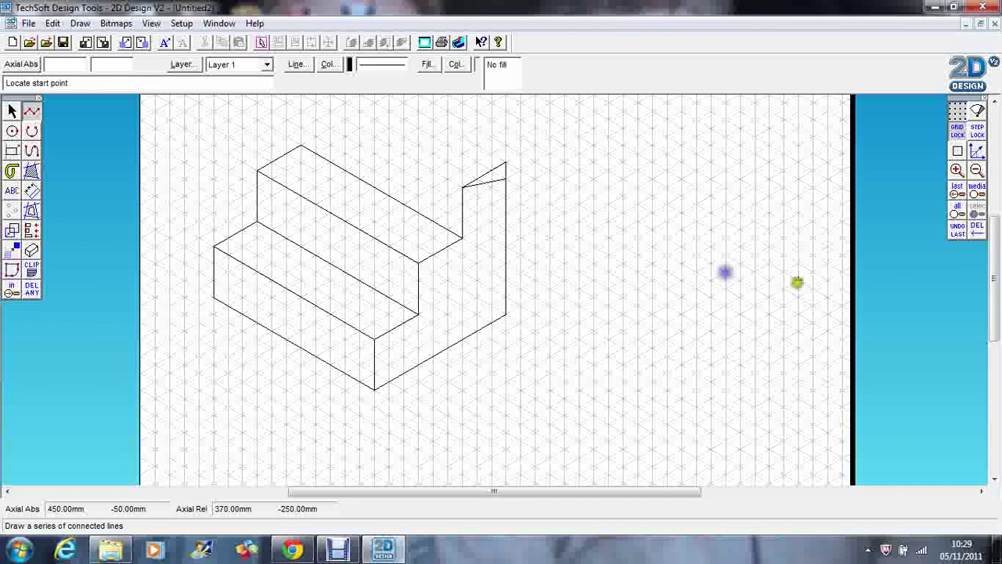
Draw the top step's 30 mm high front face and 30 mm deep tread, following the corrected top edge of the side profile.
{"action": "left_click_drag", "start_coordinate": [993, 304], "coordinate": [993, 291]}
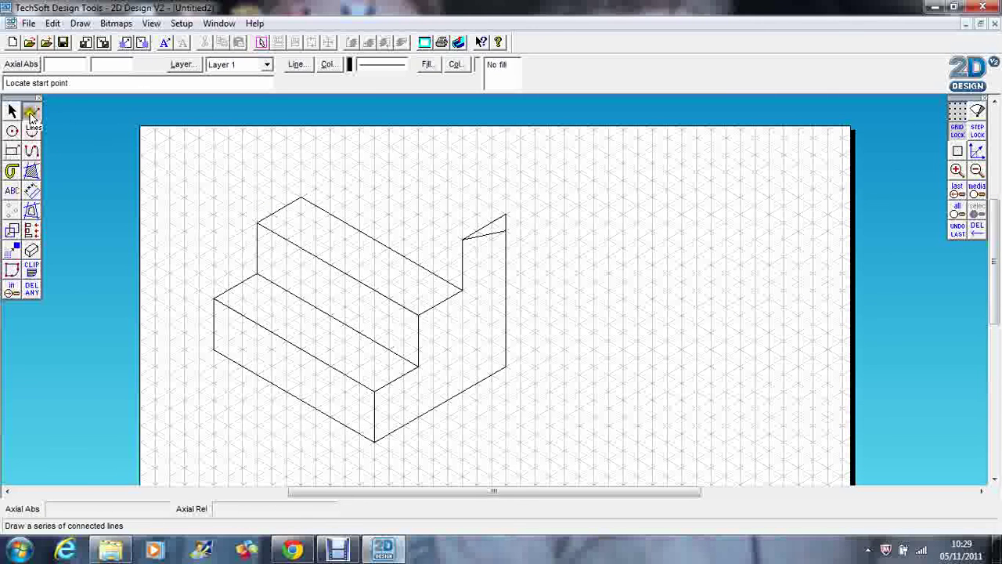
{"action": "right_click", "coordinate": [211, 179]}
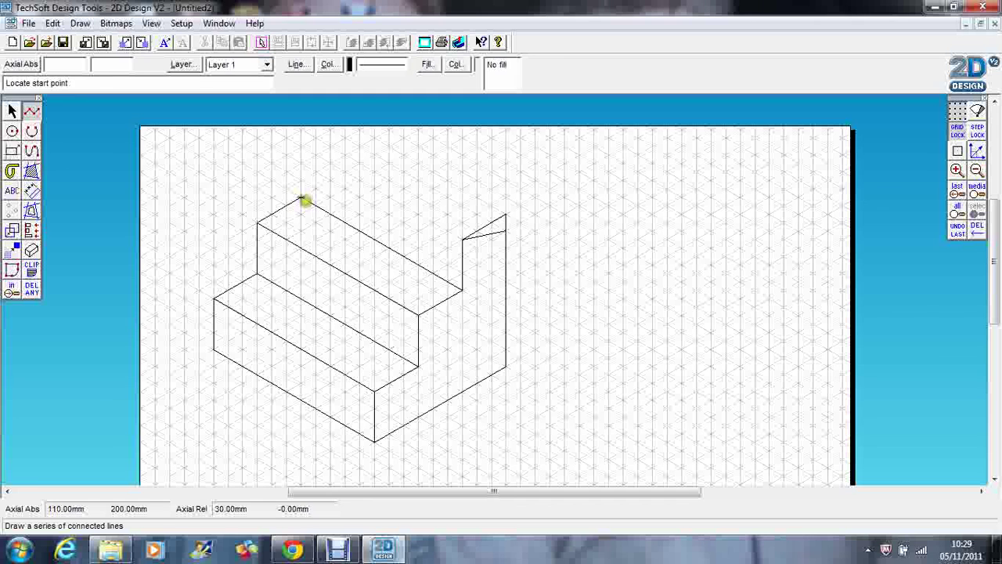
{"action": "left_click", "coordinate": [302, 198]}
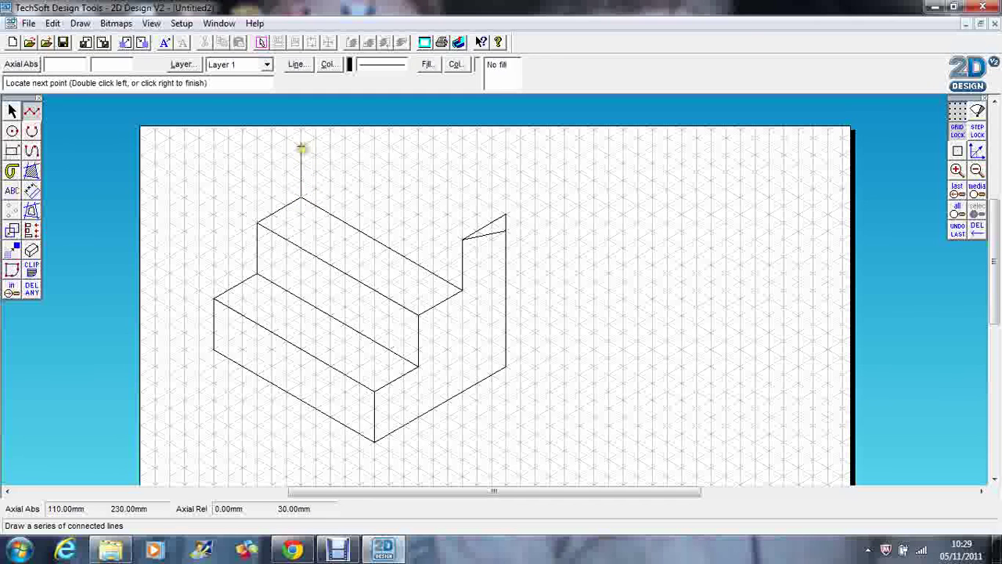
{"action": "left_click", "coordinate": [301, 147]}
{"action": "left_click", "coordinate": [462, 238]}
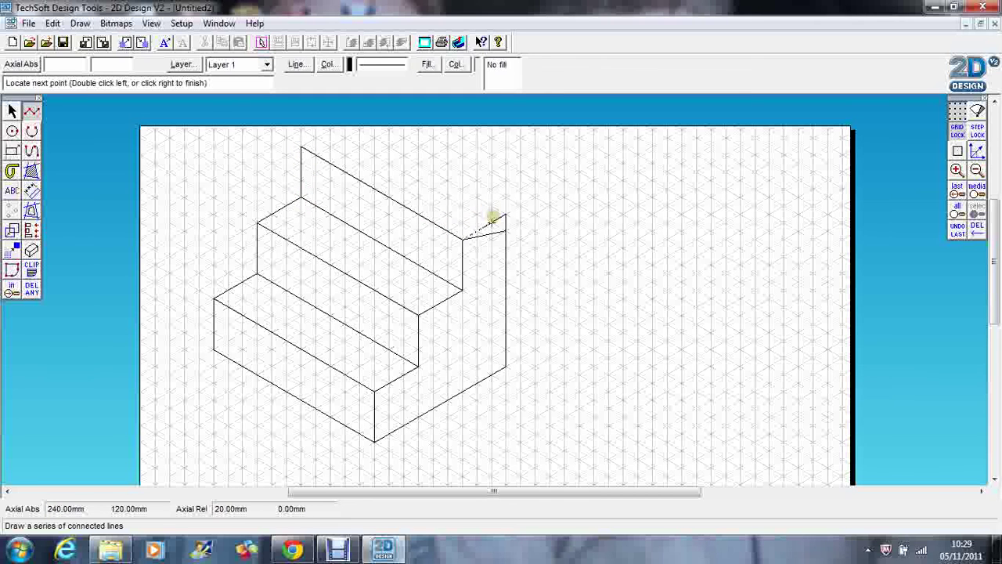
{"action": "left_click", "coordinate": [505, 214]}
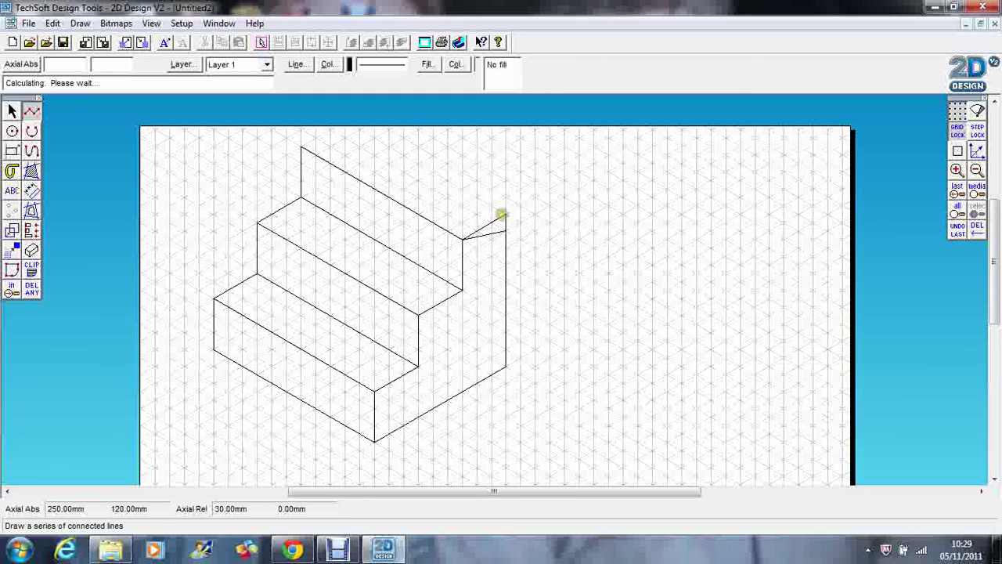
{"action": "left_click", "coordinate": [344, 125]}
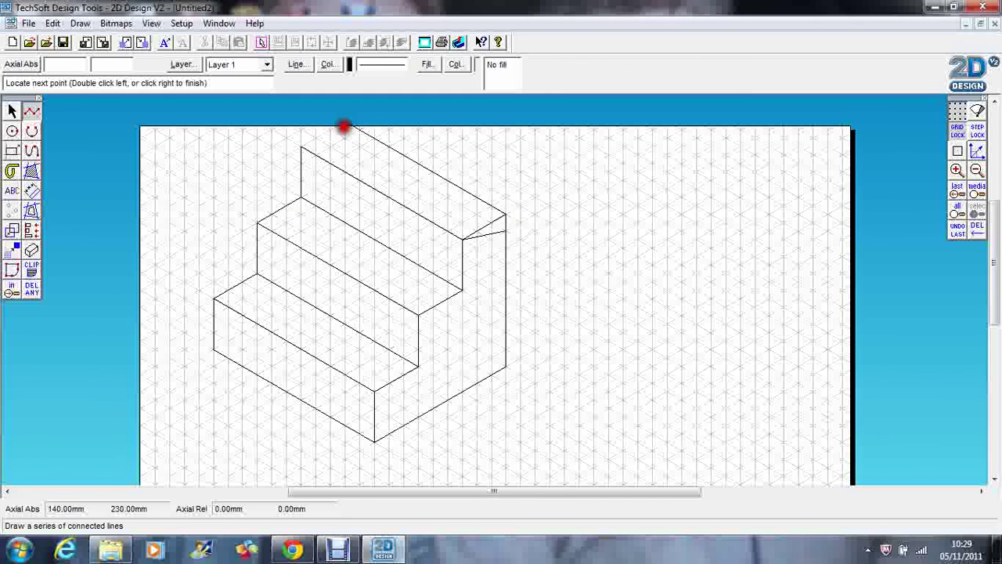
{"action": "double_click", "coordinate": [301, 147]}
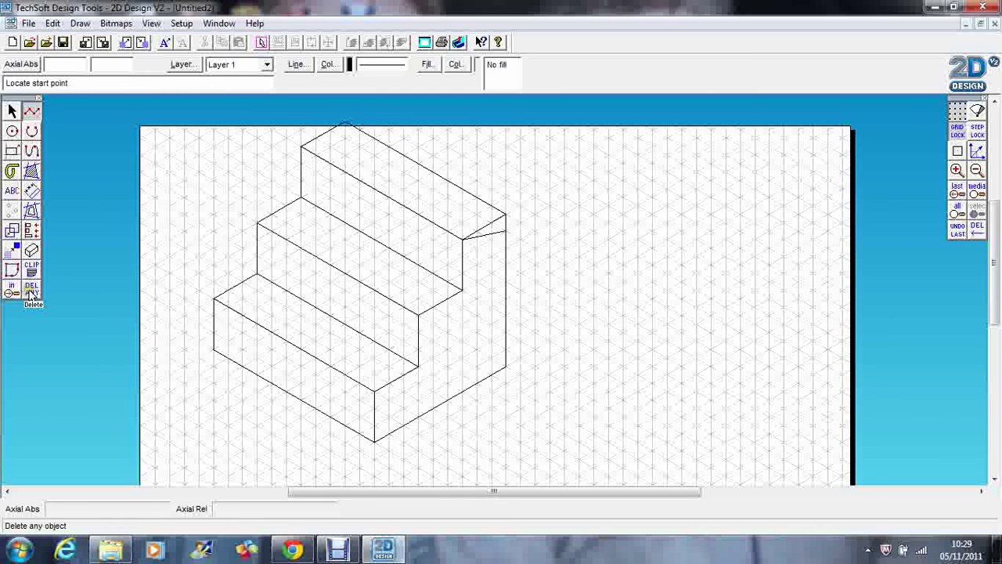
Remove the surplus slanted line below the top step's side edge with the delete part tool.
{"action": "left_click_drag", "start_coordinate": [31, 291], "coordinate": [66, 297]}
{"action": "left_click", "coordinate": [71, 295]}
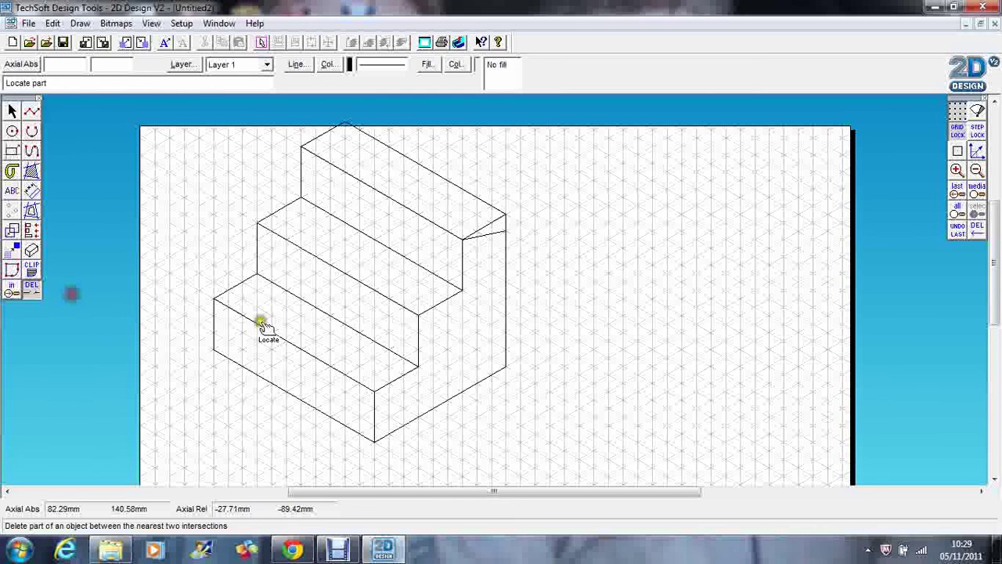
{"action": "left_click", "coordinate": [488, 231]}
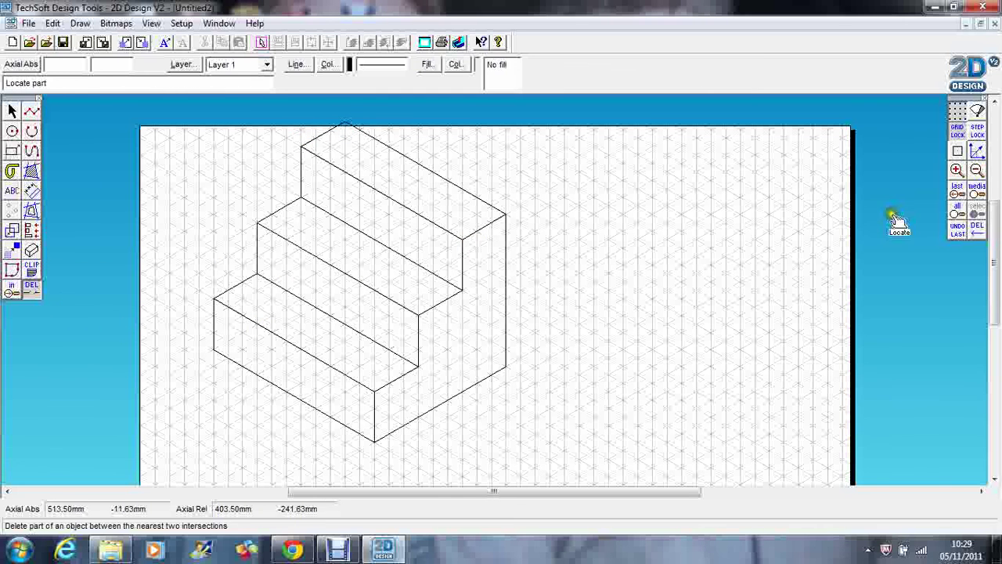
{"action": "left_click_drag", "start_coordinate": [991, 249], "coordinate": [991, 243]}
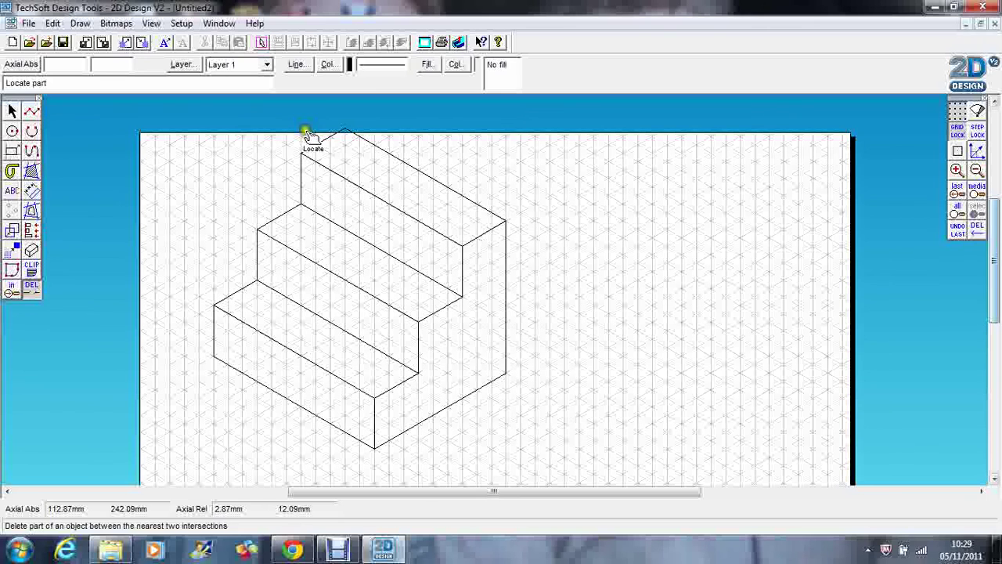
Select the whole staircase and move it down and right so it lies completely within the drawing sheet, leaving it deselected.
{"action": "left_click", "coordinate": [12, 111]}
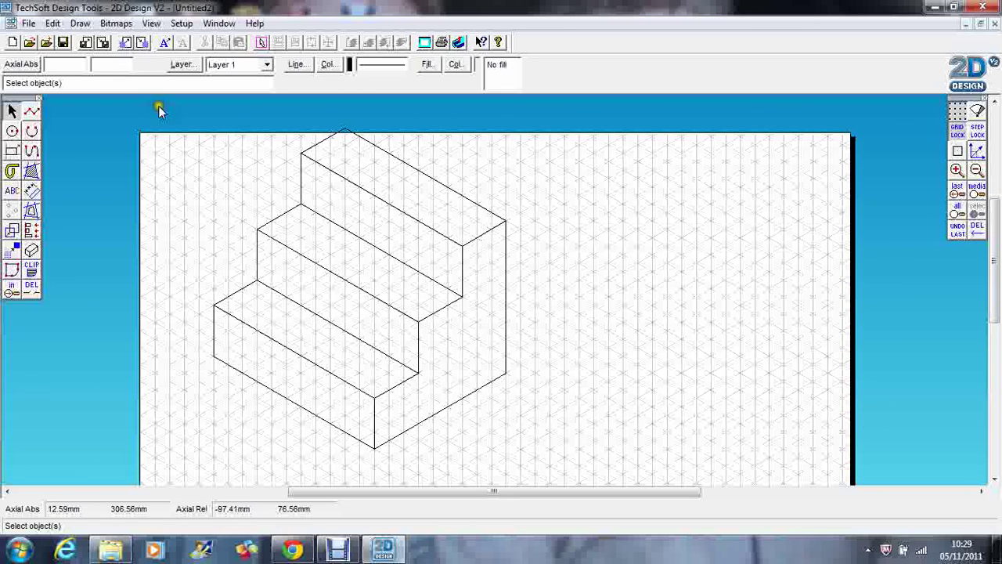
{"action": "mouse_move", "coordinate": [159, 106]}
{"action": "left_mouse_down"}
{"action": "mouse_move", "coordinate": [368, 306]}
{"action": "mouse_move", "coordinate": [618, 487]}
{"action": "mouse_move", "coordinate": [635, 475]}
{"action": "mouse_move", "coordinate": [635, 458]}
{"action": "left_mouse_up"}
{"action": "left_click", "coordinate": [996, 313]}
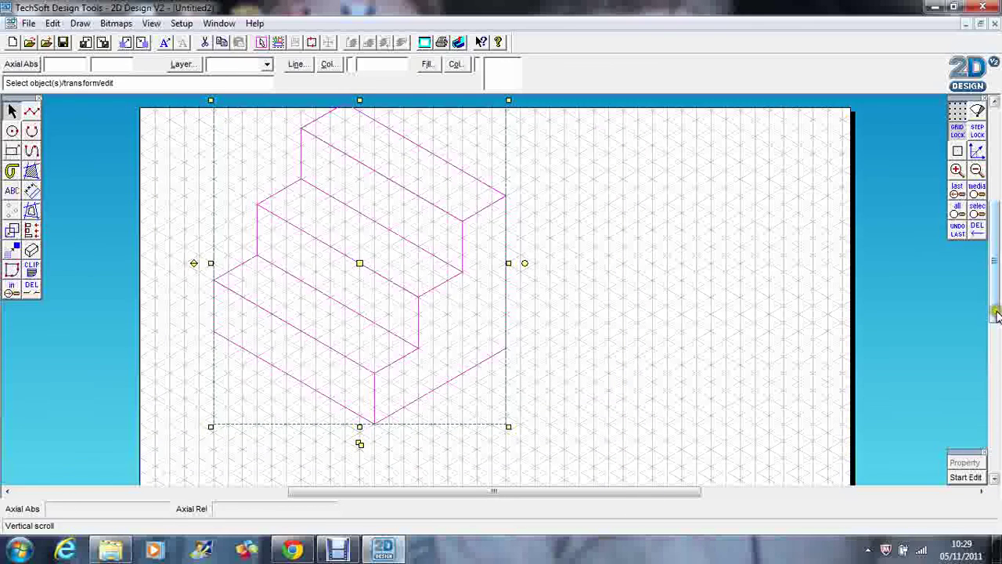
{"action": "left_click", "coordinate": [996, 313]}
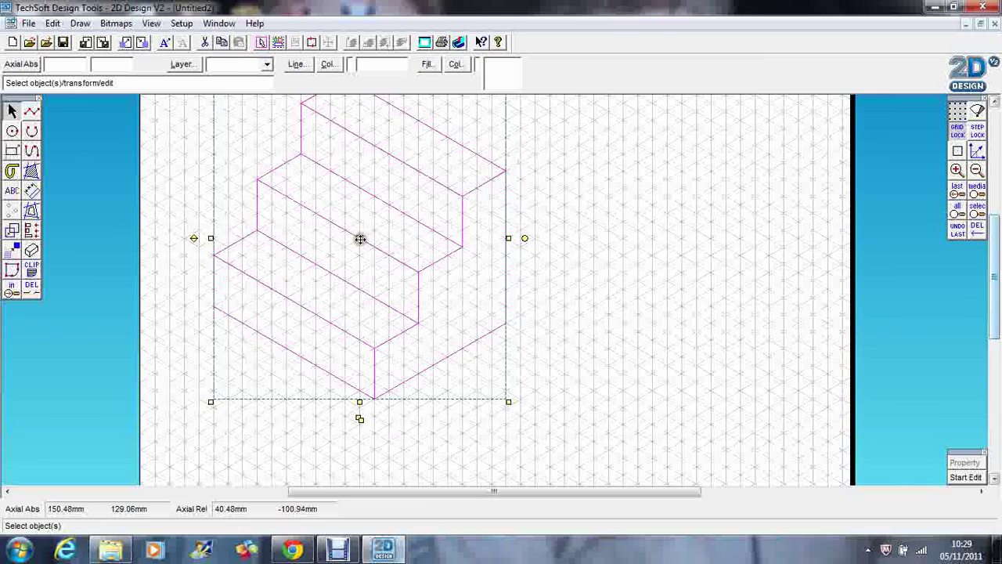
{"action": "left_click_drag", "start_coordinate": [359, 239], "coordinate": [433, 298]}
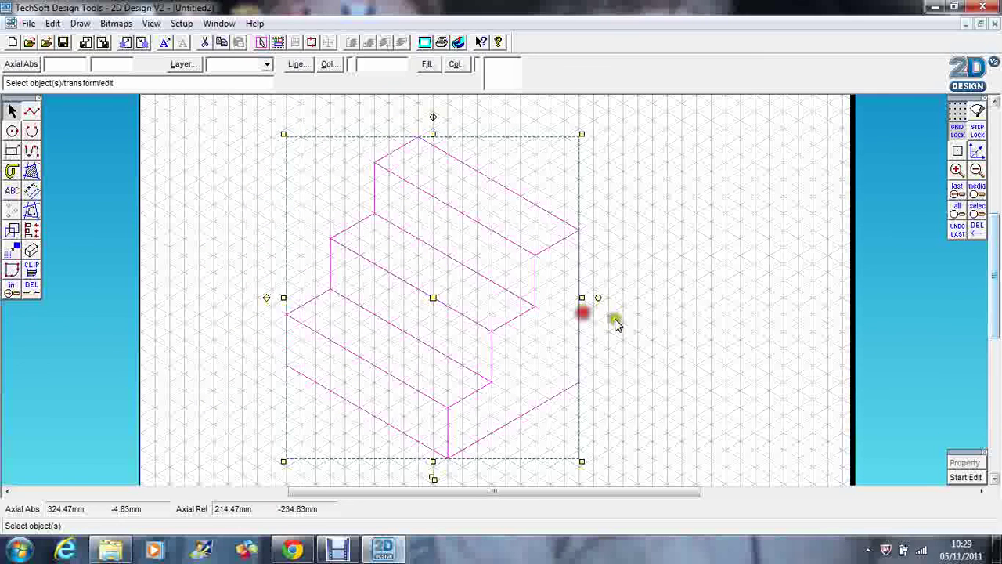
{"action": "left_click", "coordinate": [615, 324]}
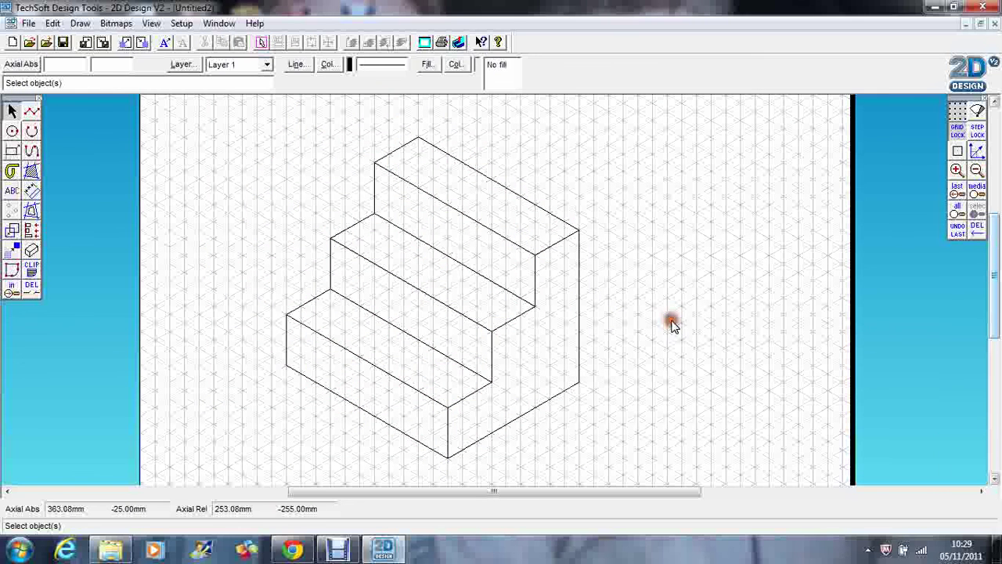
Hide the isometric grid and redraw the view to show the staircase lines cleanly.
{"action": "left_click", "coordinate": [960, 114]}
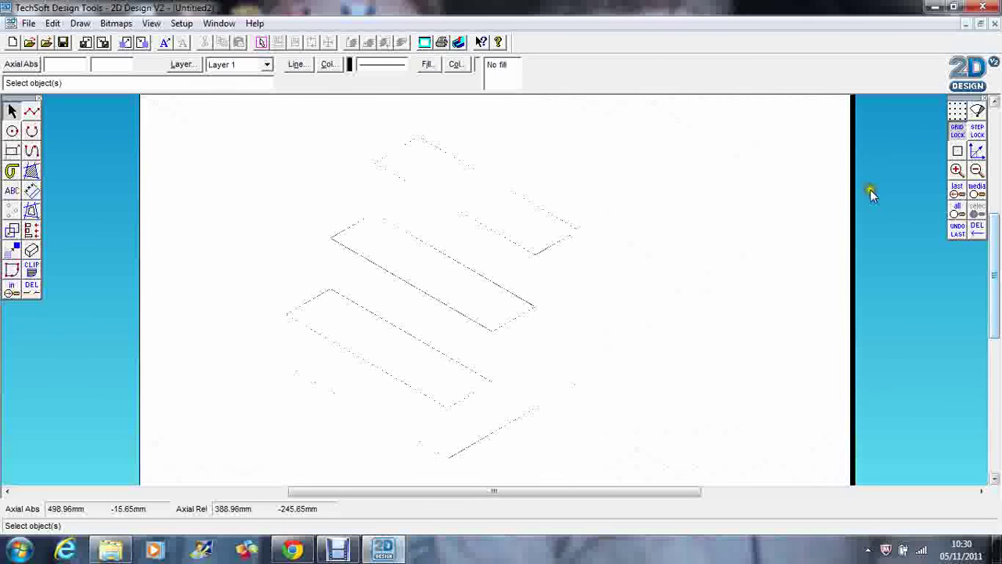
{"action": "left_click", "coordinate": [979, 110]}
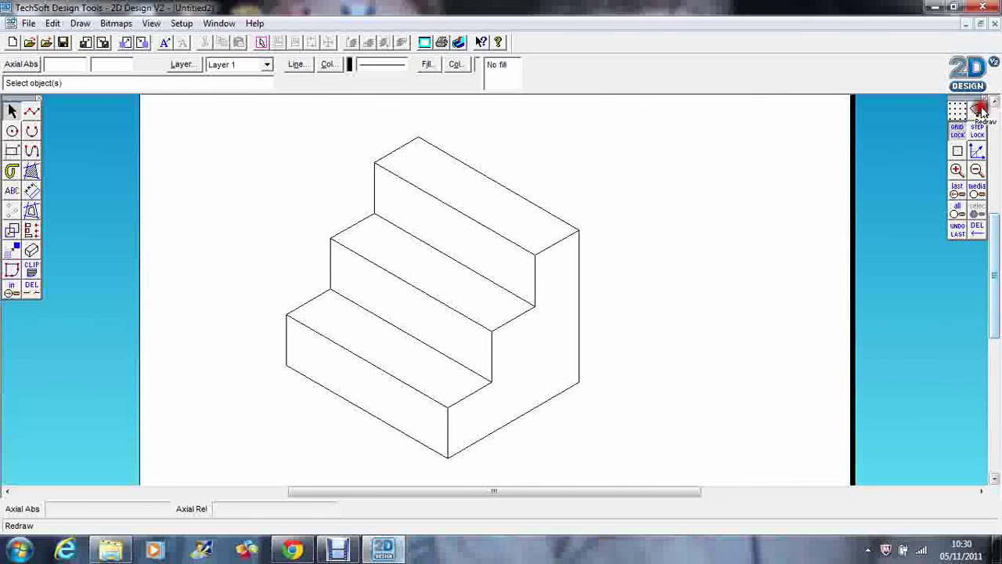